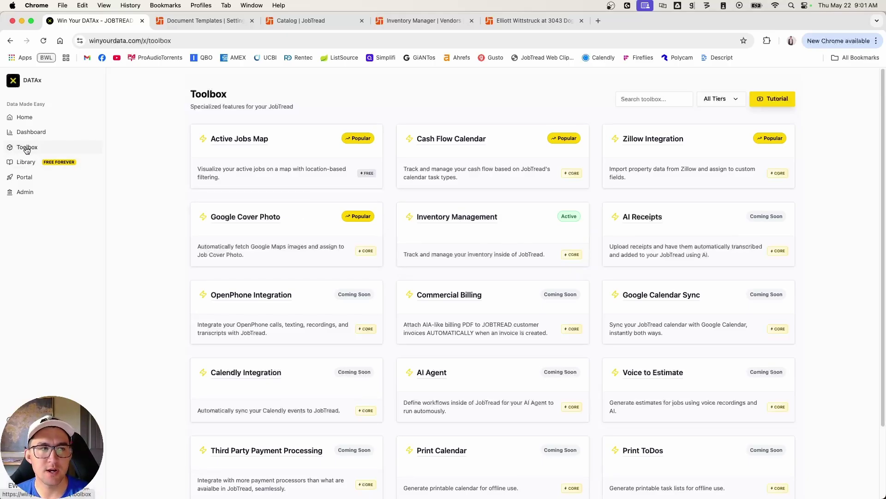
- Open the Inventory Management tool and connect its automatic inventory webhook to JobTread
{"action": "left_click", "coordinate": [447, 217]}
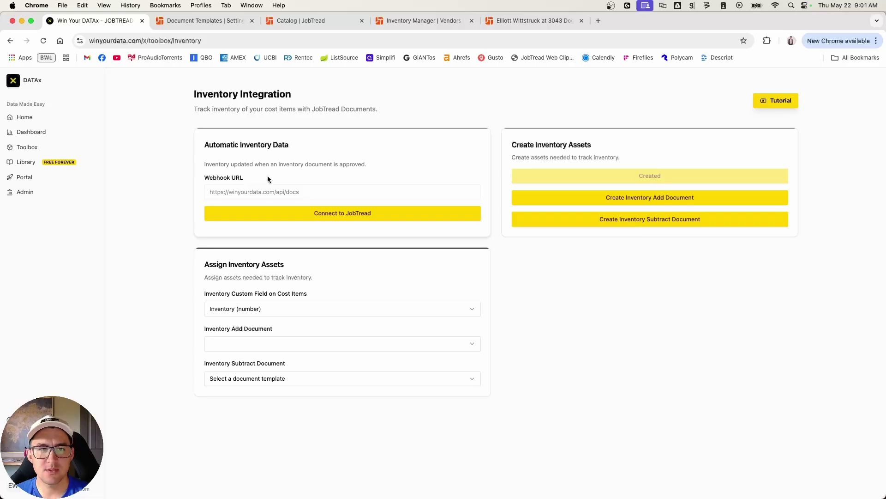
{"action": "left_click", "coordinate": [334, 219]}
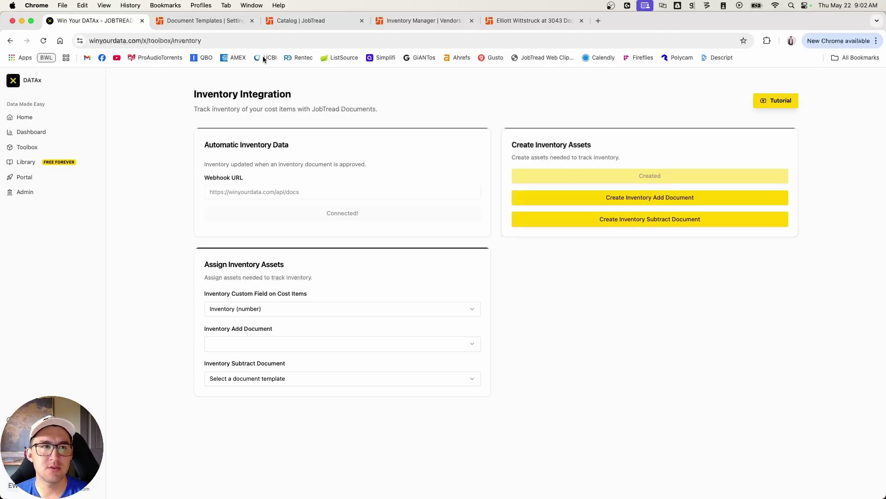
- Switch to JobTread's document template settings, reload them and check the existing vendor order templates
{"action": "left_click", "coordinate": [208, 21]}
{"action": "key", "text": "super+r"}
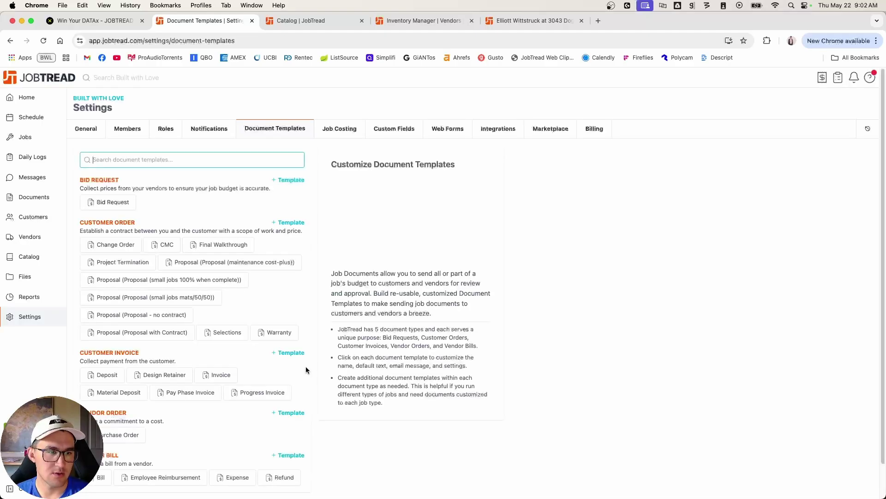
{"action": "scroll", "coordinate": [226, 413], "scroll_direction": "down", "scroll_amount": 2}
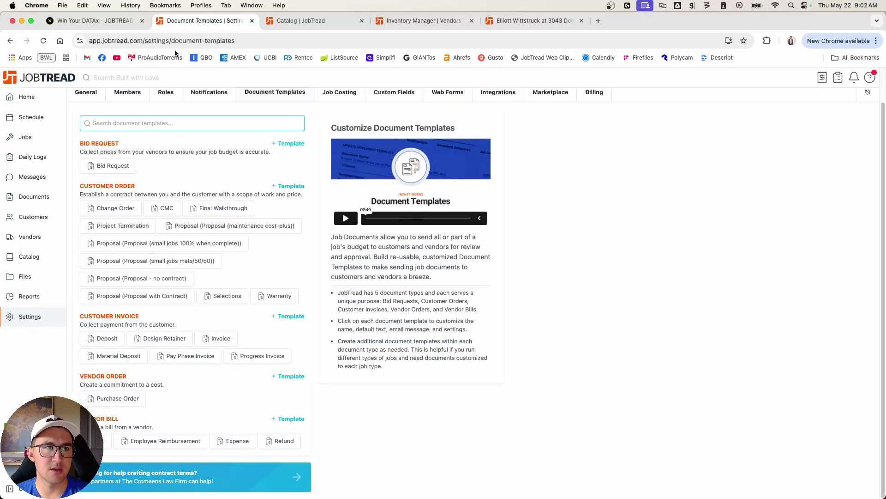
- Return to the DATAx inventory integration and create the Inventory Add and Inventory Subtract documents
{"action": "left_click", "coordinate": [115, 22]}
{"action": "left_click", "coordinate": [614, 197]}
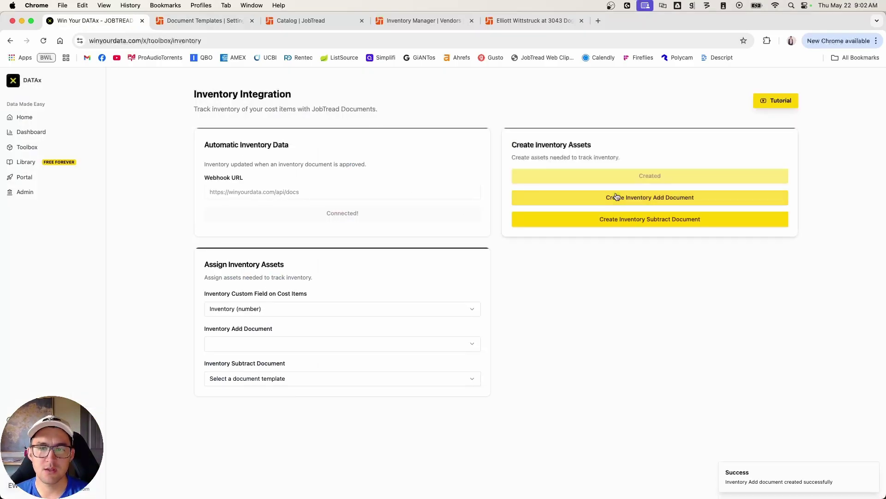
{"action": "left_click", "coordinate": [665, 220]}
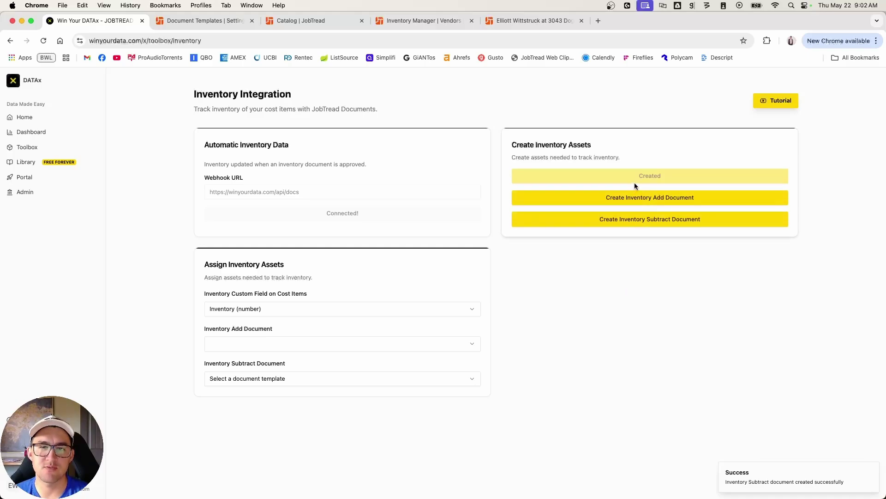
{"action": "left_click", "coordinate": [637, 198]}
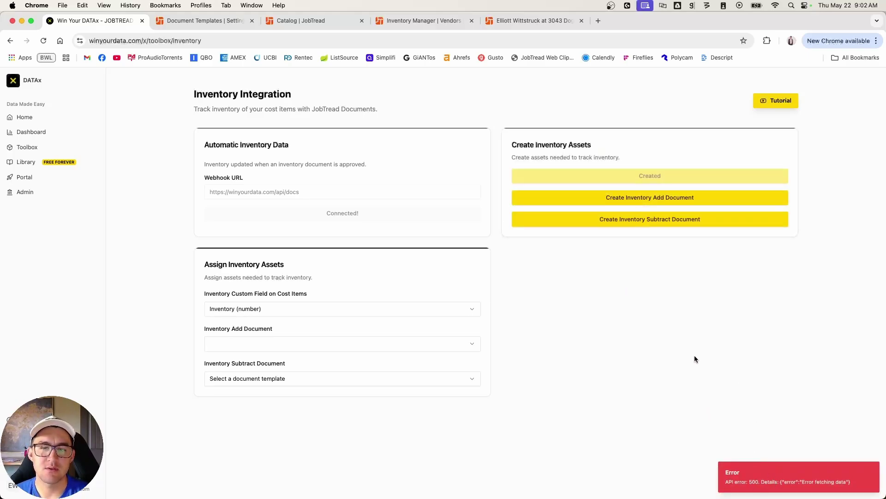
{"action": "left_click", "coordinate": [872, 468]}
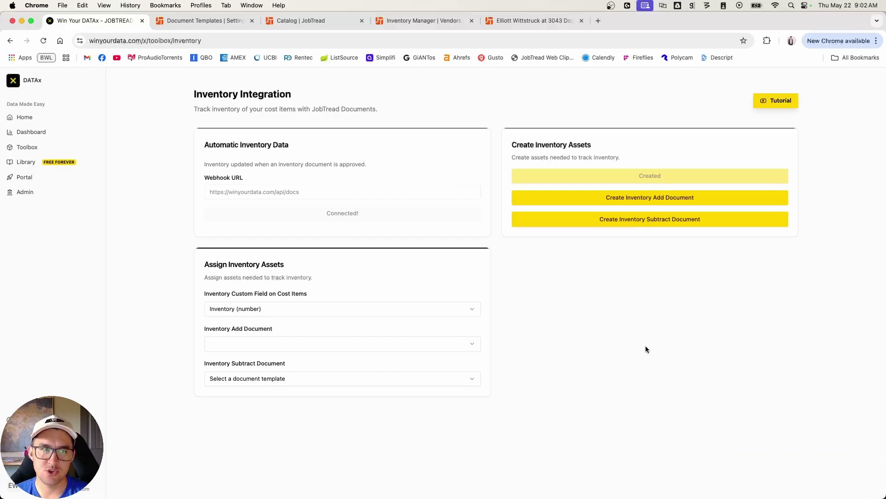
- Reload the JobTread document templates and look for Inventory Add and Inventory Subtract among the vendor orders
{"action": "left_click", "coordinate": [199, 21]}
{"action": "key", "text": "super+r"}
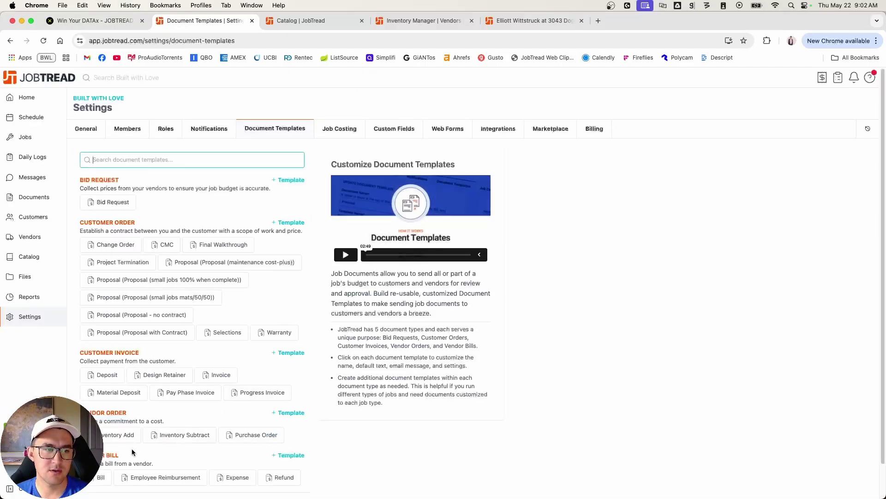
{"action": "scroll", "coordinate": [123, 443], "scroll_direction": "down", "scroll_amount": 2}
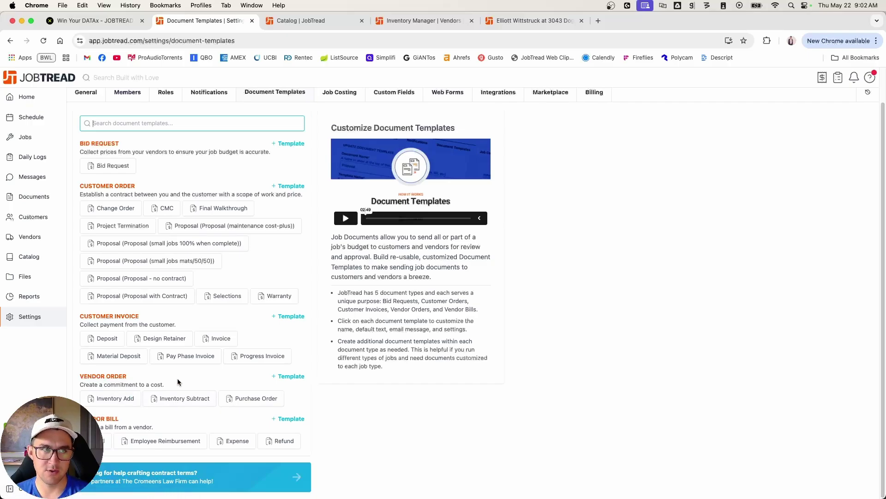
- Back in the DATAx inventory integration, assign Inventory (number) as the inventory custom field on cost items
{"action": "left_click", "coordinate": [134, 23]}
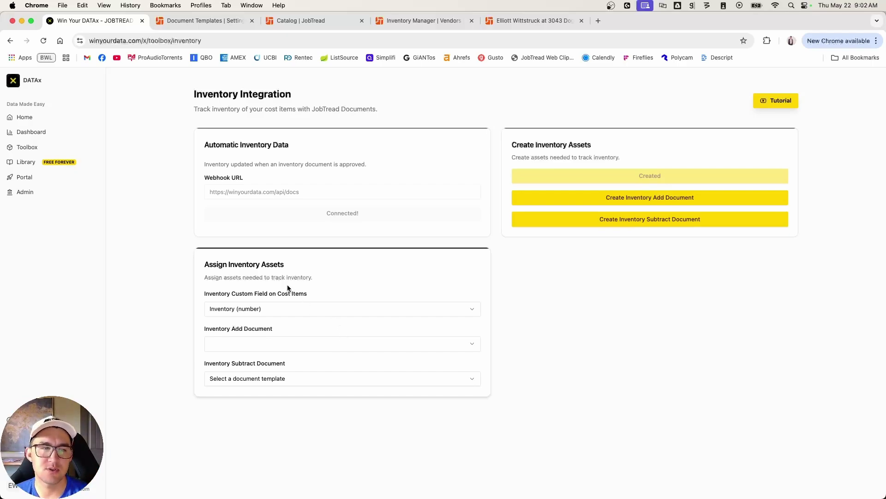
{"action": "left_click", "coordinate": [291, 311]}
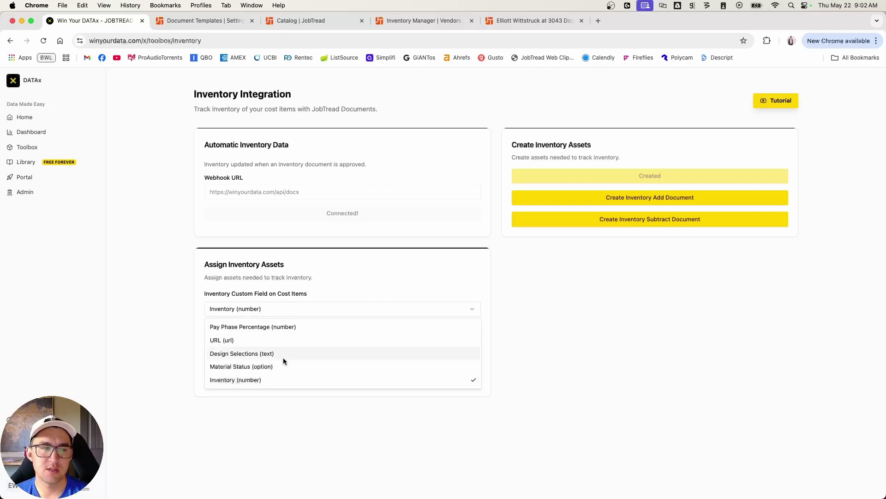
{"action": "left_click", "coordinate": [222, 380]}
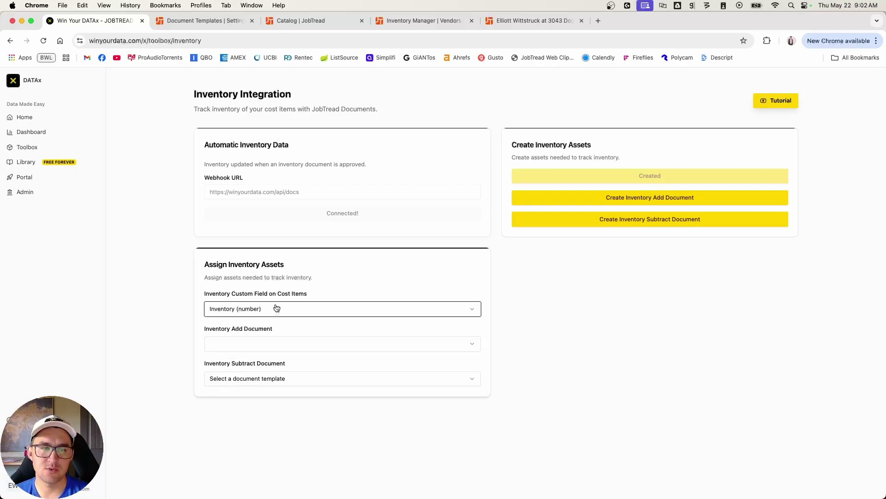
- Reload the integration page and assign Inventory Add as the add document and Inventory Subtract as the subtract document
{"action": "left_click", "coordinate": [258, 343]}
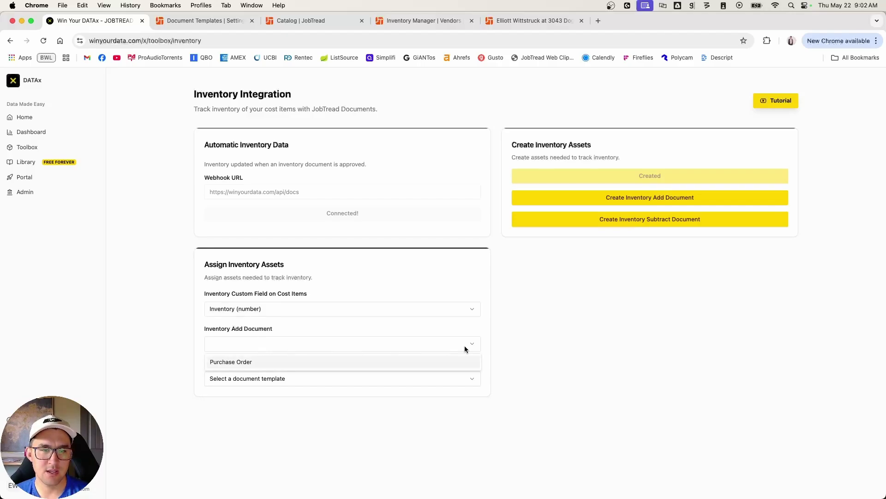
{"action": "left_click", "coordinate": [525, 349]}
{"action": "key", "text": "super+r"}
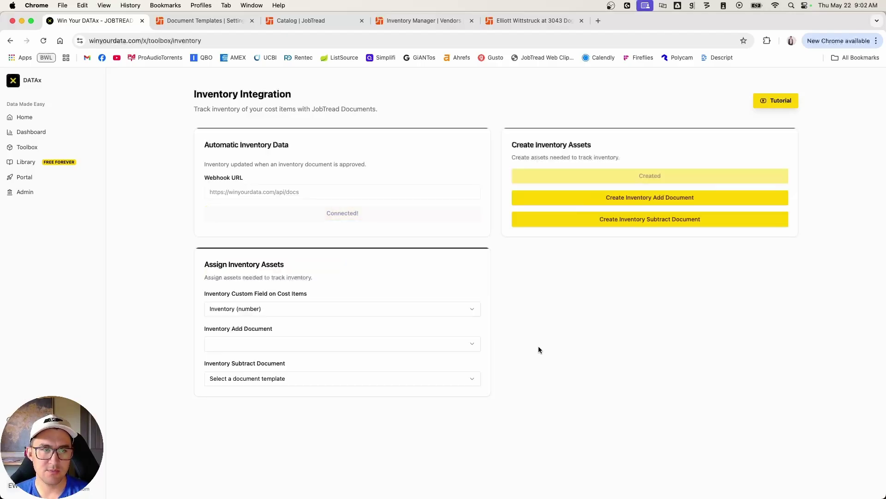
{"action": "left_click", "coordinate": [281, 342]}
{"action": "left_click", "coordinate": [229, 375]}
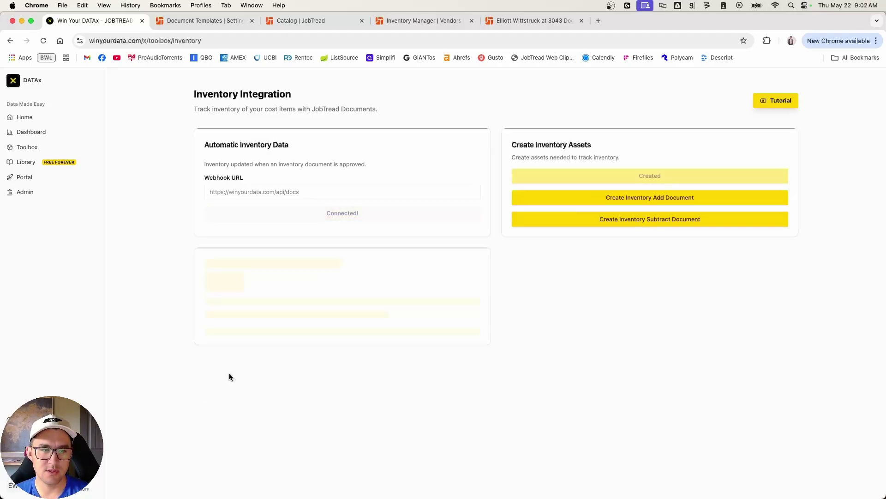
{"action": "left_click", "coordinate": [303, 377]}
{"action": "left_click", "coordinate": [249, 424]}
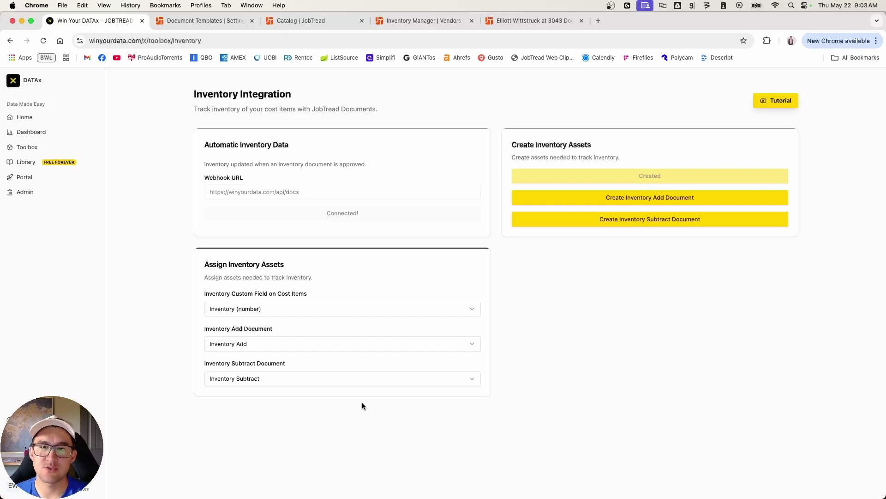
- In the JobTread catalog, open the Baseboard 3 1/4in cost item and review its Inventory custom field
{"action": "left_click", "coordinate": [191, 25]}
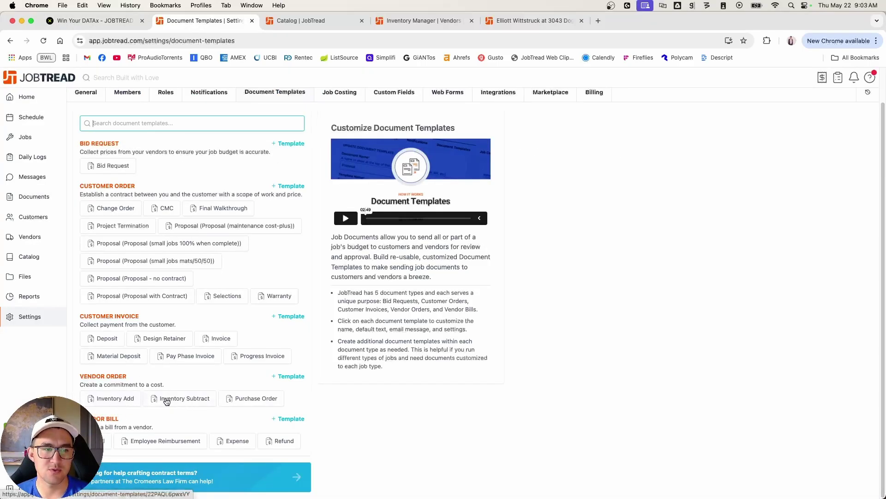
{"action": "left_click", "coordinate": [314, 20]}
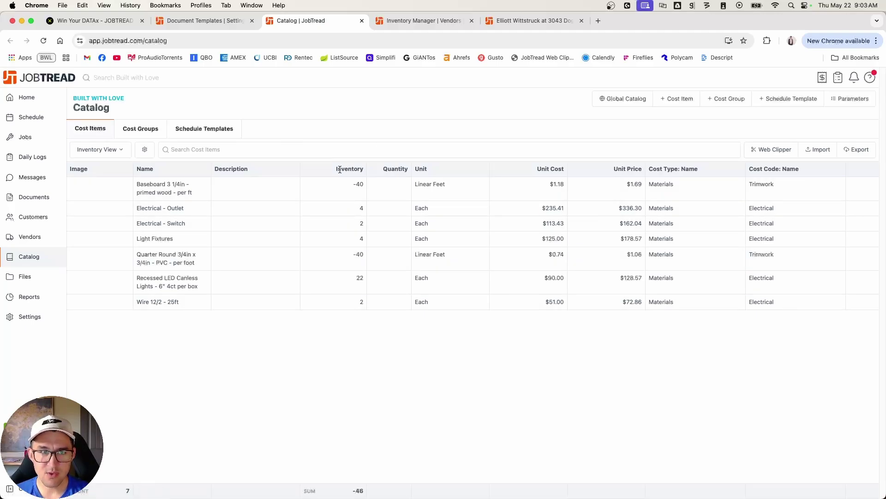
{"action": "left_click", "coordinate": [174, 192]}
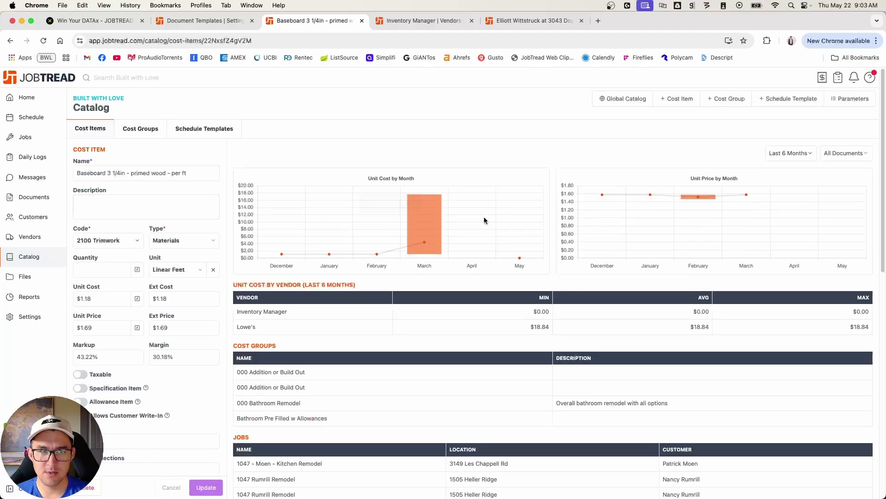
{"action": "scroll", "coordinate": [183, 358], "scroll_direction": "down", "scroll_amount": 7}
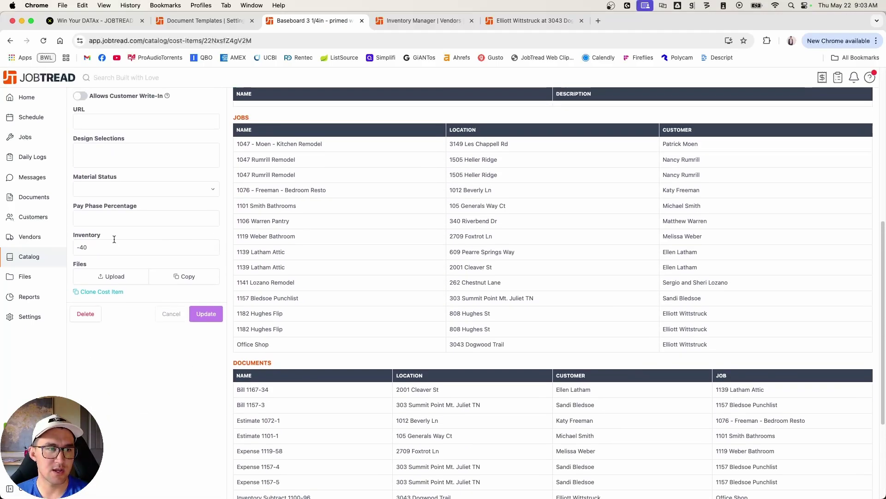
{"action": "scroll", "coordinate": [168, 313], "scroll_direction": "up", "scroll_amount": 7}
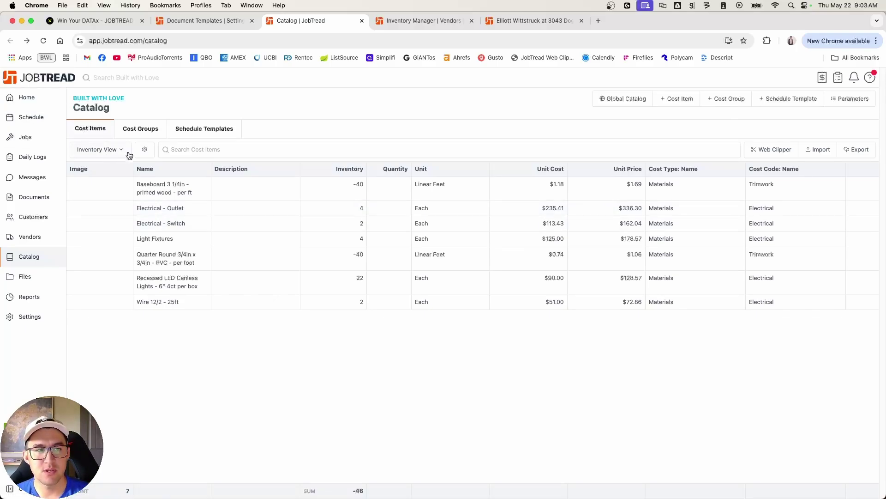
- Review the fields and filters of the catalog's Inventory View, including the two Inventory filter conditions
{"action": "left_click", "coordinate": [145, 149]}
{"action": "left_click", "coordinate": [794, 122]}
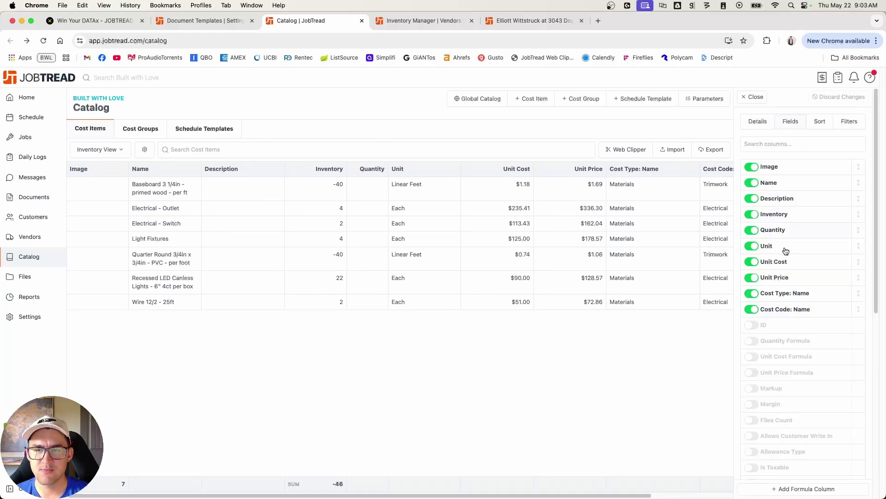
{"action": "scroll", "coordinate": [780, 443], "scroll_direction": "down", "scroll_amount": 7}
{"action": "scroll", "coordinate": [789, 452], "scroll_direction": "up", "scroll_amount": 7}
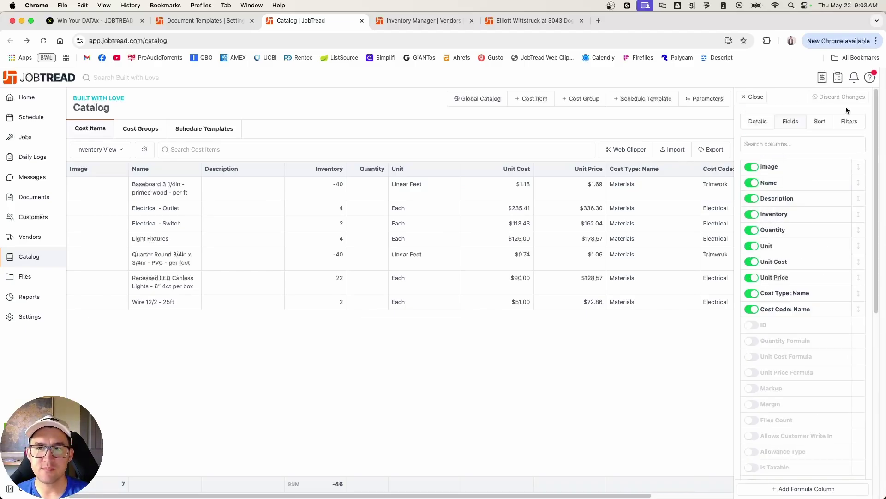
{"action": "left_click", "coordinate": [850, 121]}
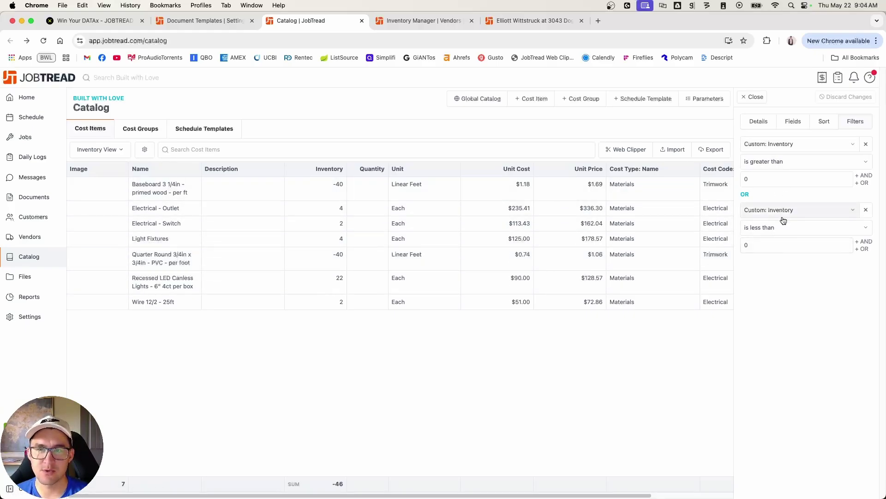
{"action": "left_click", "coordinate": [756, 97]}
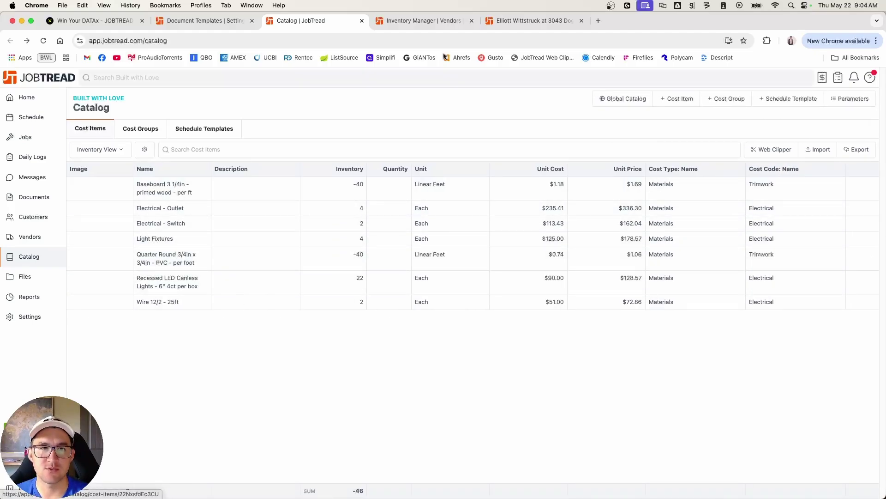
- Review the documents of the Inventory Manager vendor and return to its details
{"action": "left_click", "coordinate": [420, 20]}
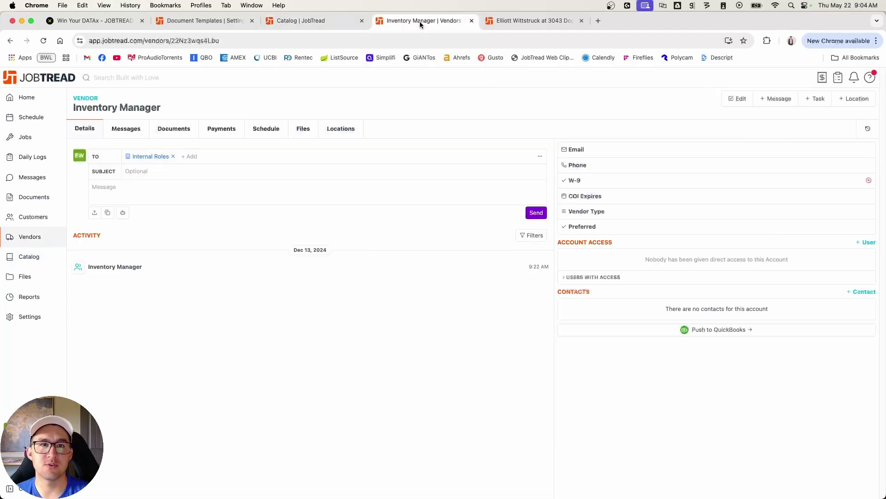
{"action": "left_click", "coordinate": [186, 129]}
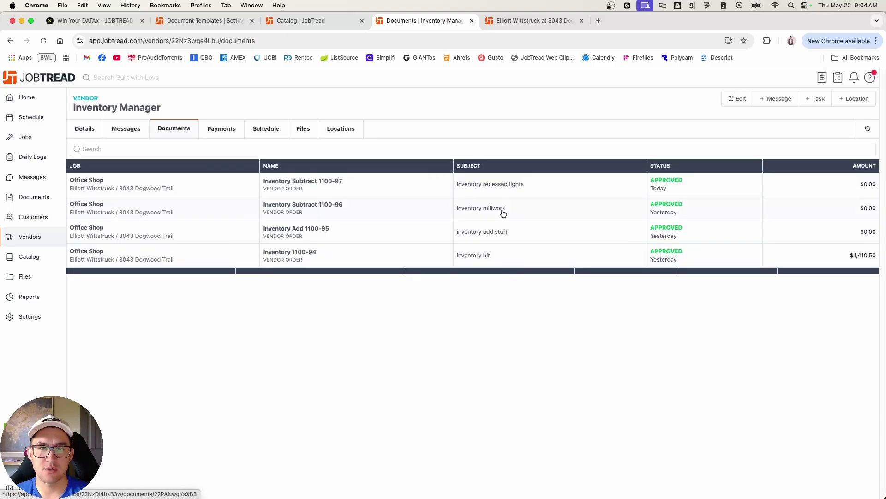
{"action": "left_click", "coordinate": [96, 125]}
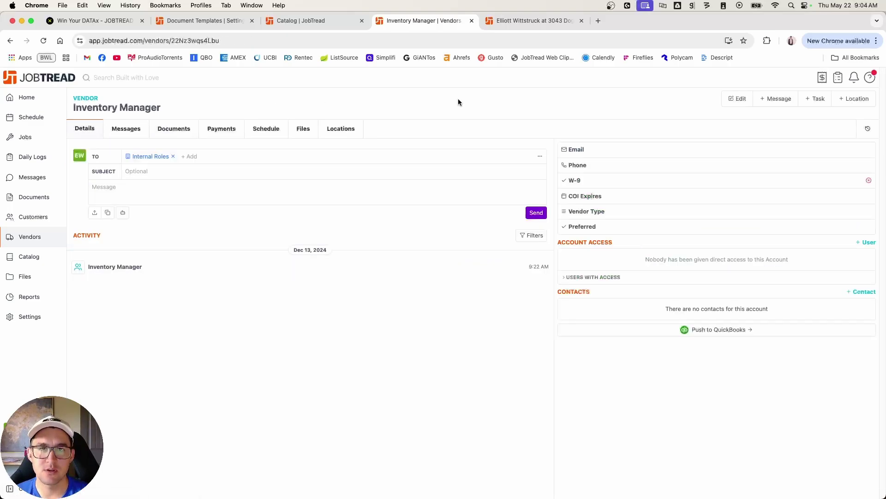
- In the Office Shop job's budget, expand the Bathroom Remodel Base Package's electrical materials and compare them with the catalog inventory
{"action": "left_click", "coordinate": [518, 21]}
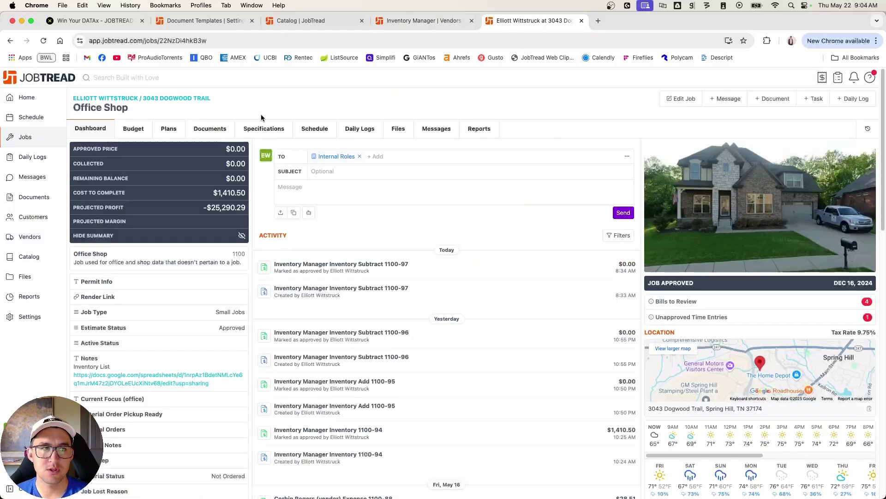
{"action": "left_click", "coordinate": [129, 132]}
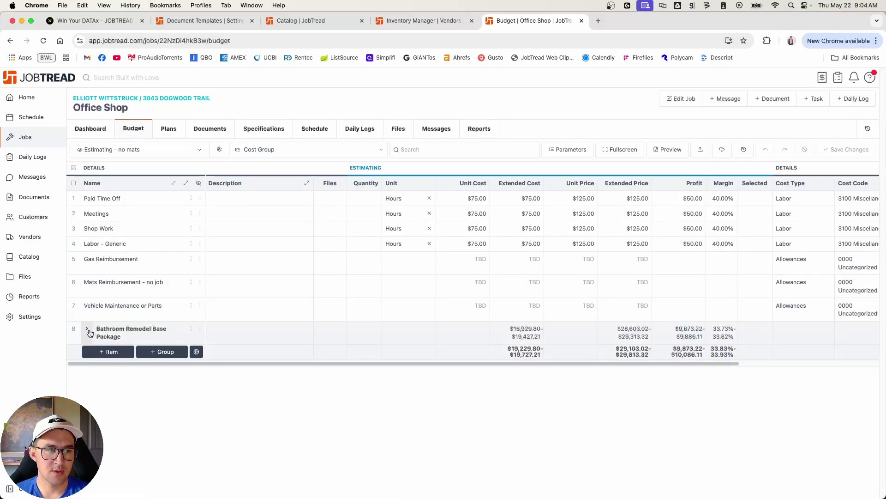
{"action": "left_click", "coordinate": [87, 329]}
{"action": "scroll", "coordinate": [129, 318], "scroll_direction": "down", "scroll_amount": 1}
{"action": "left_click", "coordinate": [93, 354]}
{"action": "scroll", "coordinate": [97, 355], "scroll_direction": "down", "scroll_amount": 1}
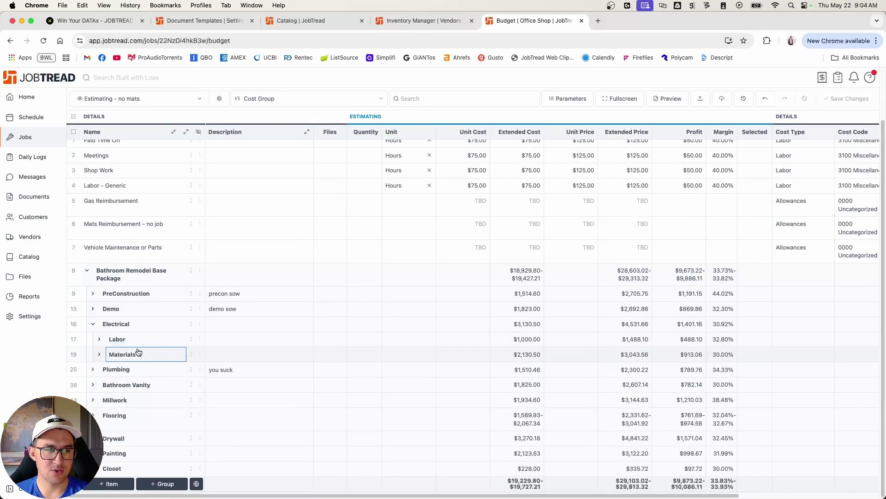
{"action": "left_click", "coordinate": [98, 354]}
{"action": "scroll", "coordinate": [98, 356], "scroll_direction": "down", "scroll_amount": 3}
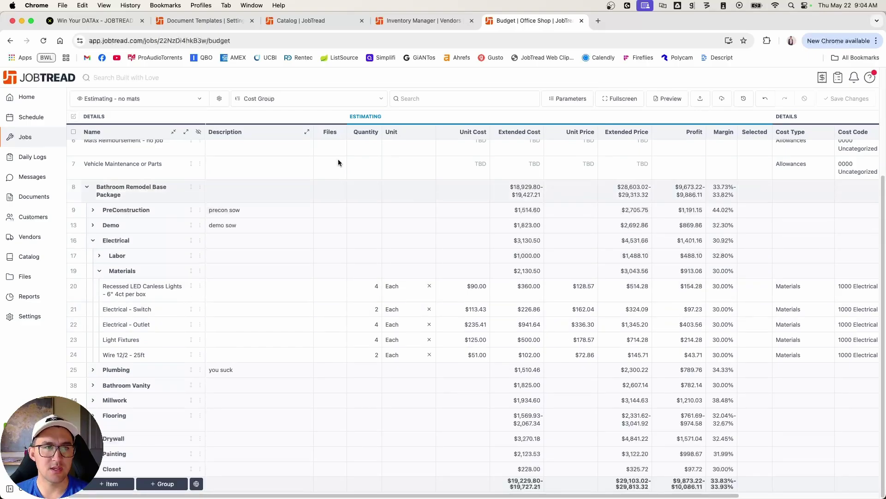
{"action": "left_click", "coordinate": [331, 22]}
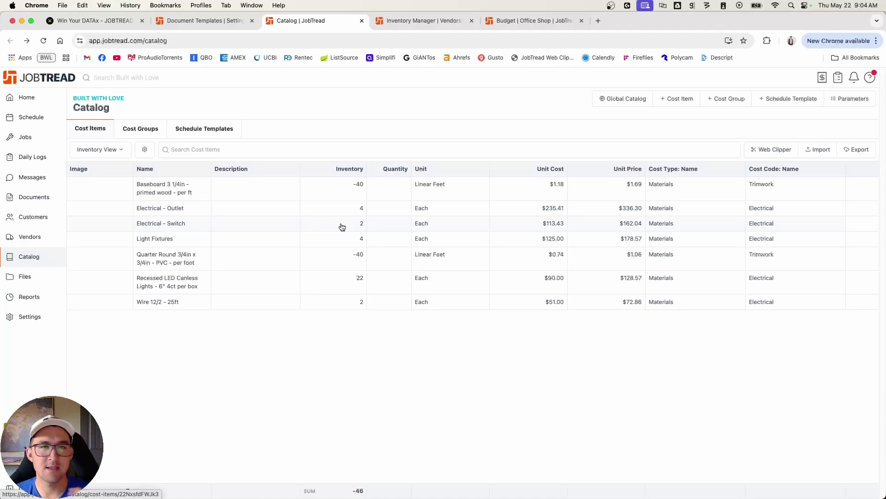
{"action": "left_click", "coordinate": [530, 19]}
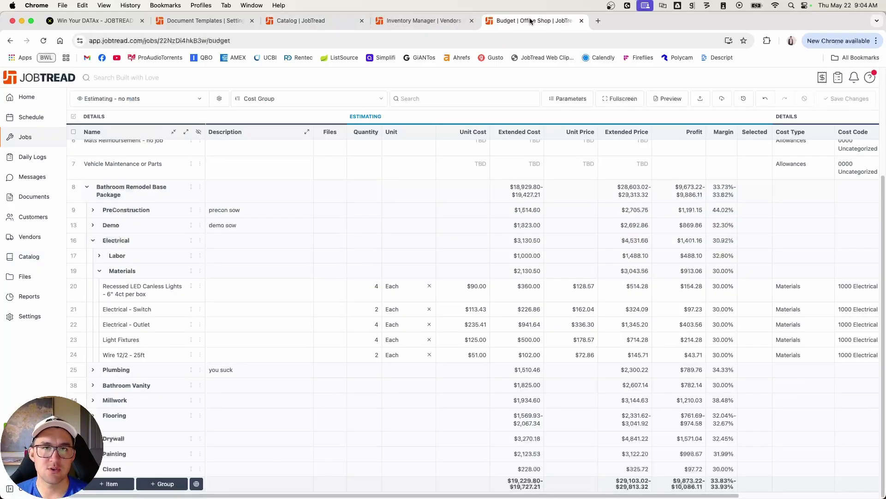
- Create an Inventory Add document for the Inventory Manager vendor from the Electrical - Switch and Electrical - Outlet budget items
{"action": "left_click", "coordinate": [72, 314]}
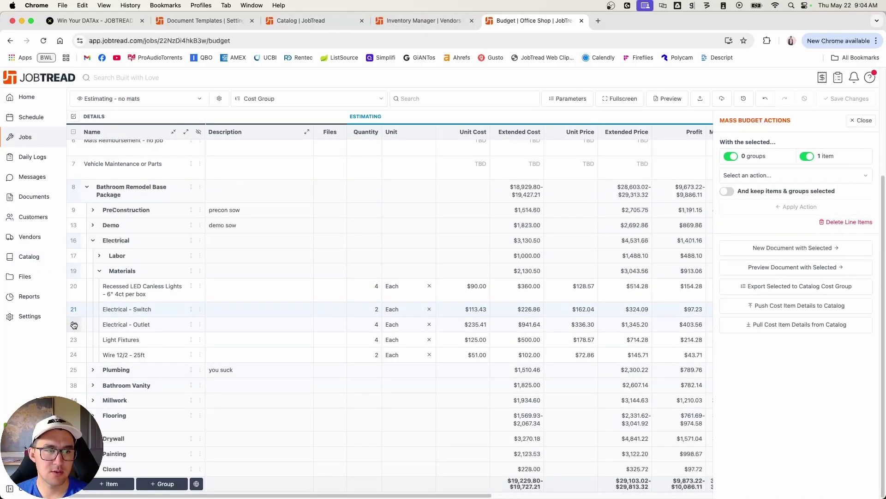
{"action": "left_click", "coordinate": [73, 324]}
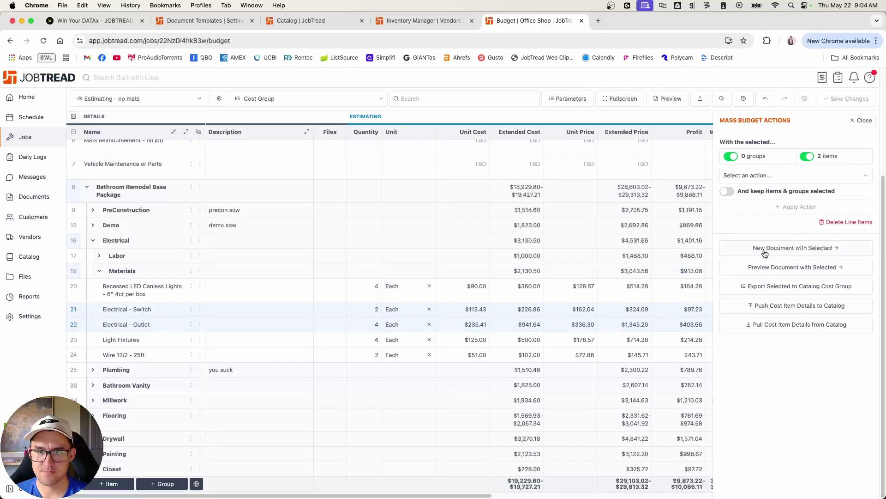
{"action": "left_click", "coordinate": [396, 326]}
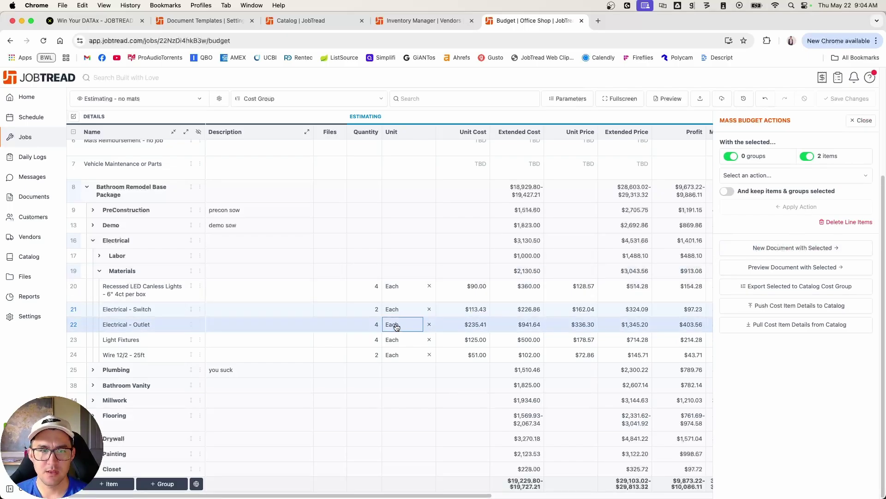
{"action": "left_click", "coordinate": [796, 248]}
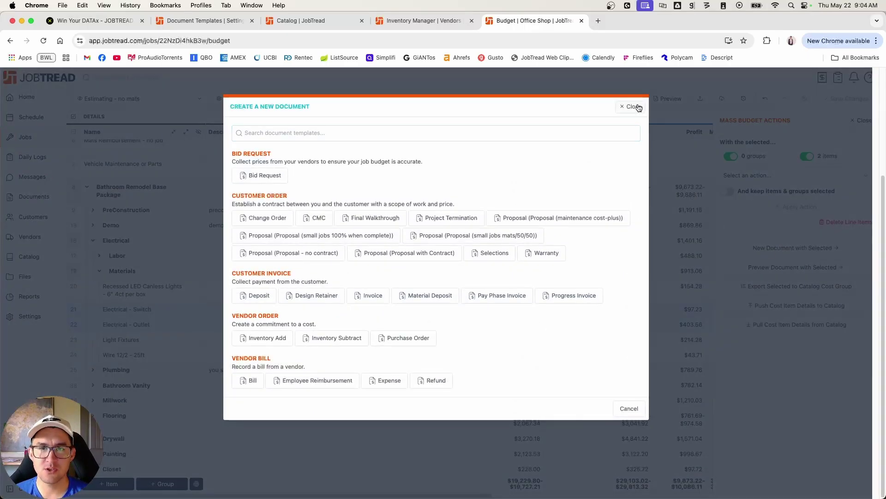
{"action": "left_click", "coordinate": [634, 107]}
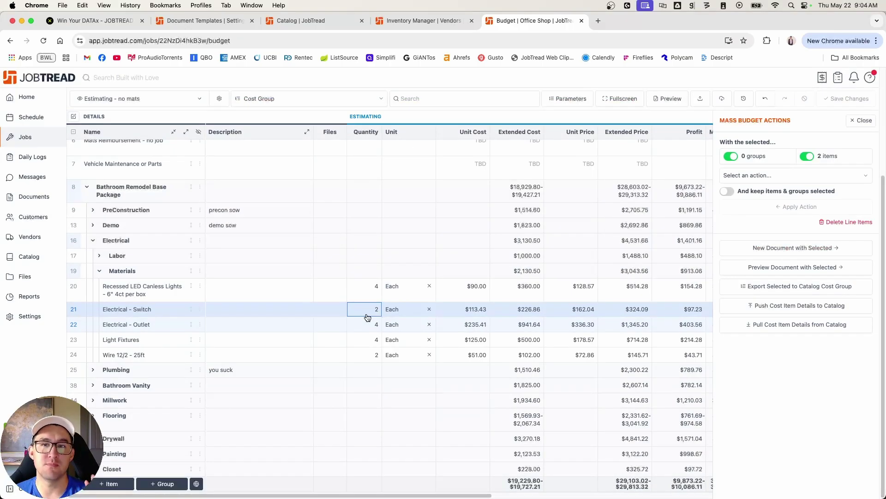
{"action": "left_click", "coordinate": [757, 251]}
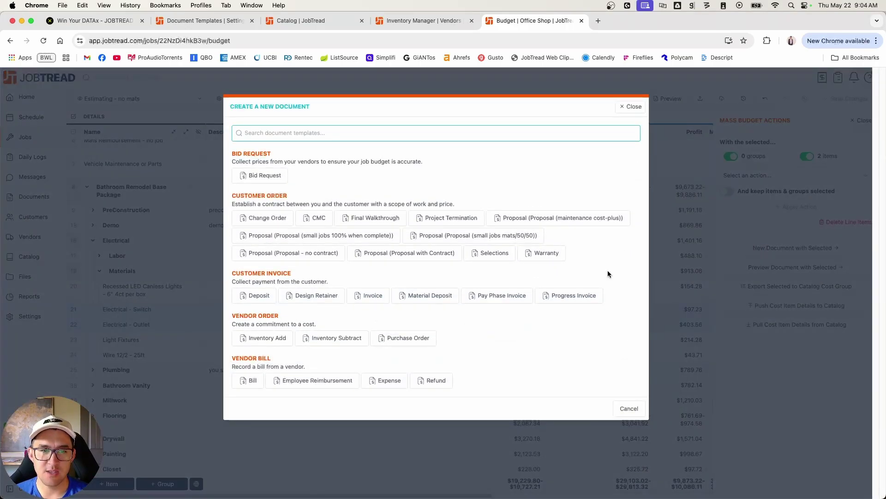
{"action": "left_click", "coordinate": [269, 339]}
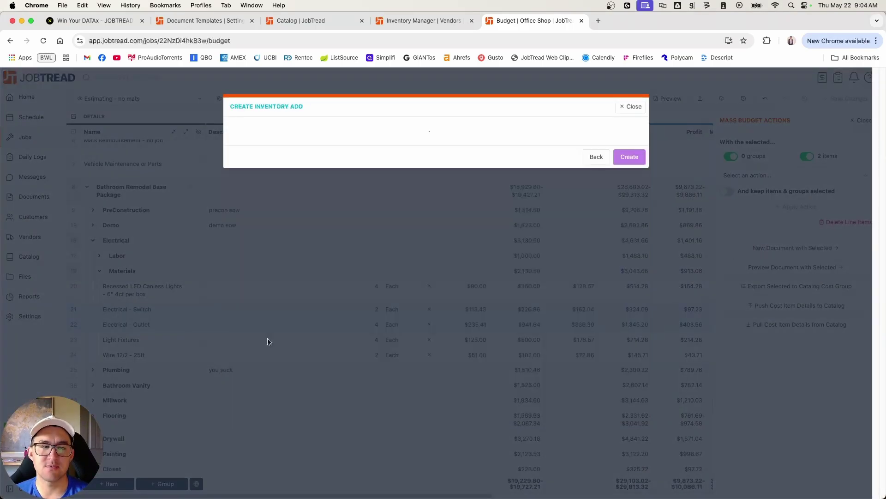
{"action": "type", "text": "Invent"}
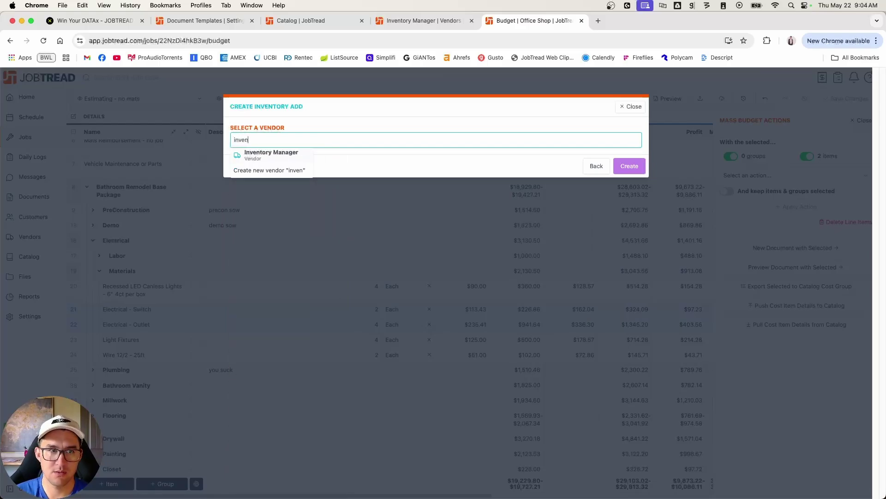
{"action": "key", "text": "Return"}
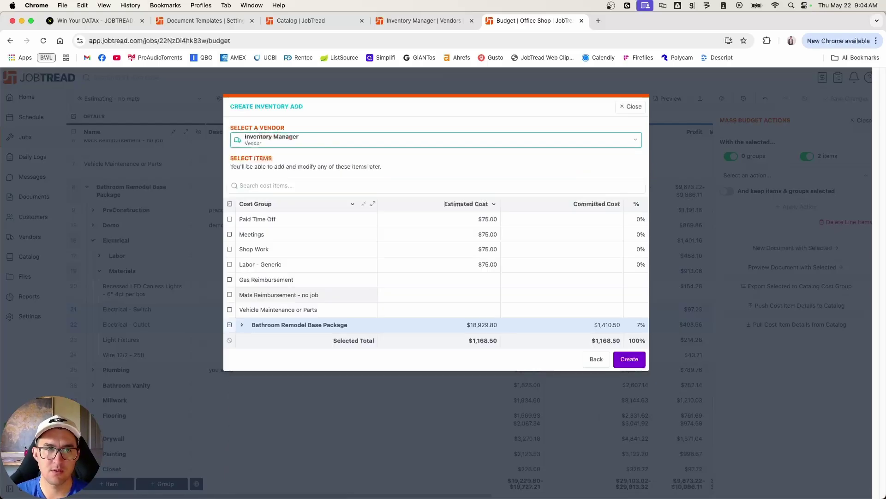
{"action": "left_click", "coordinate": [636, 362]}
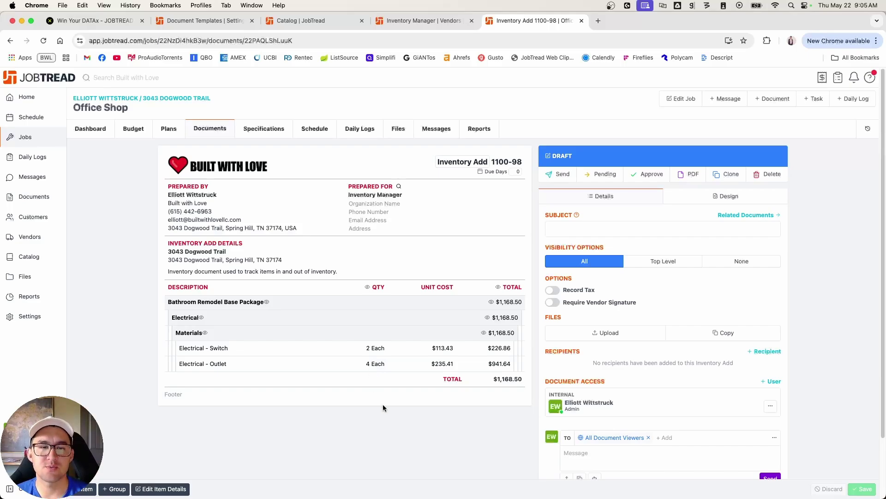
- Set both items' unit costs to $0.00 in the Inventory Add's item details and check their current inventory in the catalog
{"action": "left_click", "coordinate": [171, 490]}
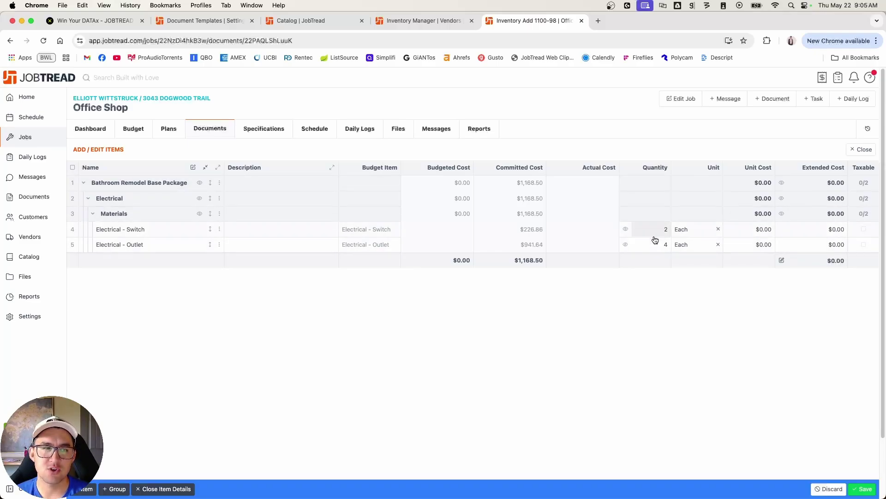
{"action": "left_click", "coordinate": [306, 22]}
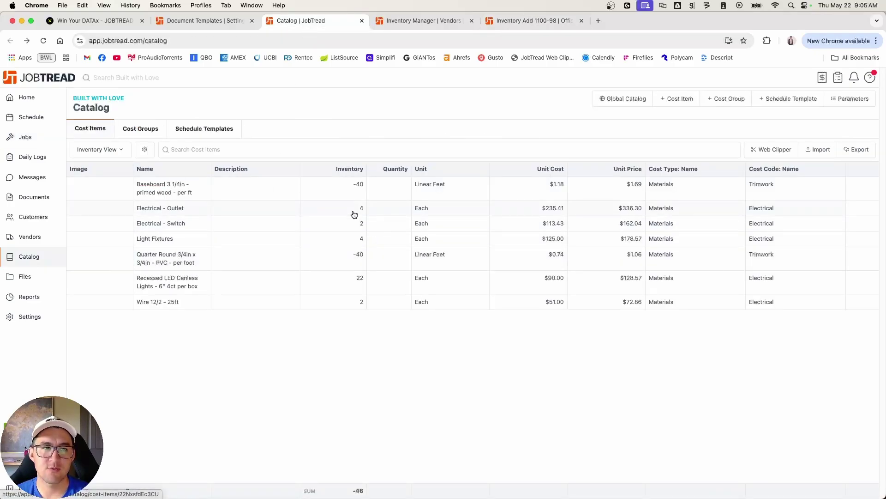
{"action": "left_click", "coordinate": [511, 22]}
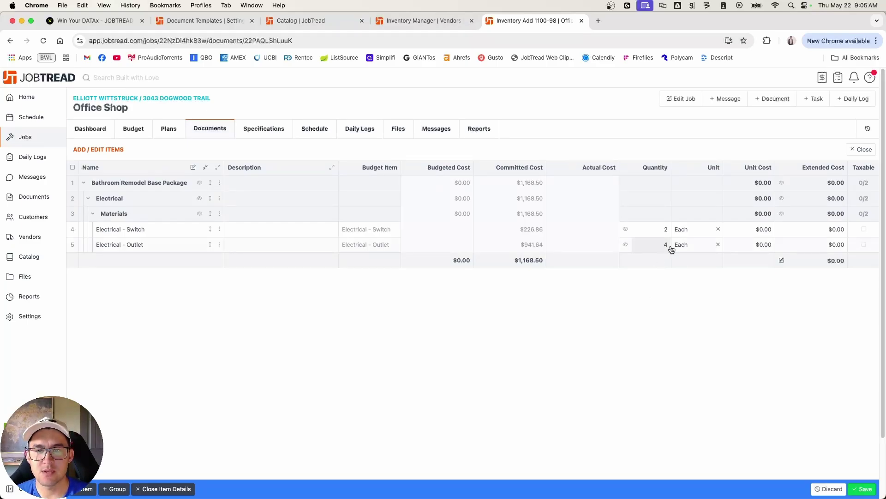
- Set the Inventory Add quantities to 3 for Electrical - Switch and 8 for Electrical - Outlet, save, and close the item details
{"action": "left_click", "coordinate": [656, 231]}
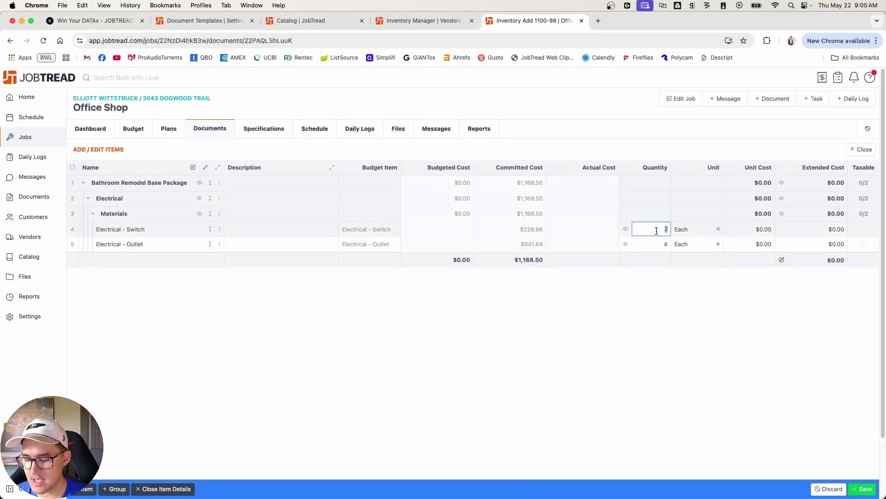
{"action": "type", "text": "3"}
{"action": "left_click", "coordinate": [655, 245]}
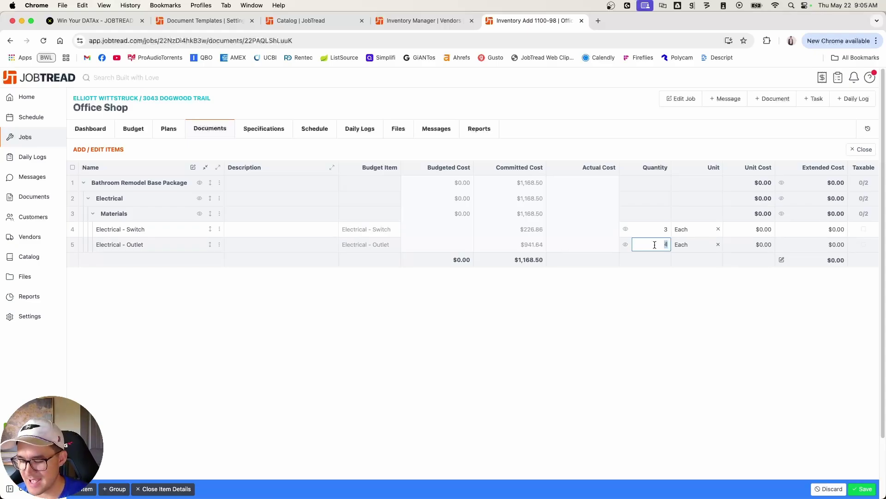
{"action": "type", "text": "8"}
{"action": "left_click", "coordinate": [650, 308]}
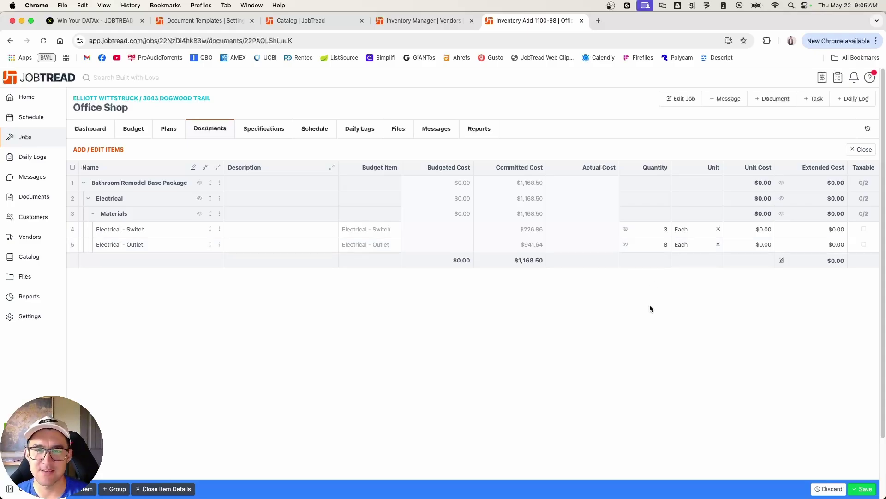
{"action": "left_click", "coordinate": [860, 489]}
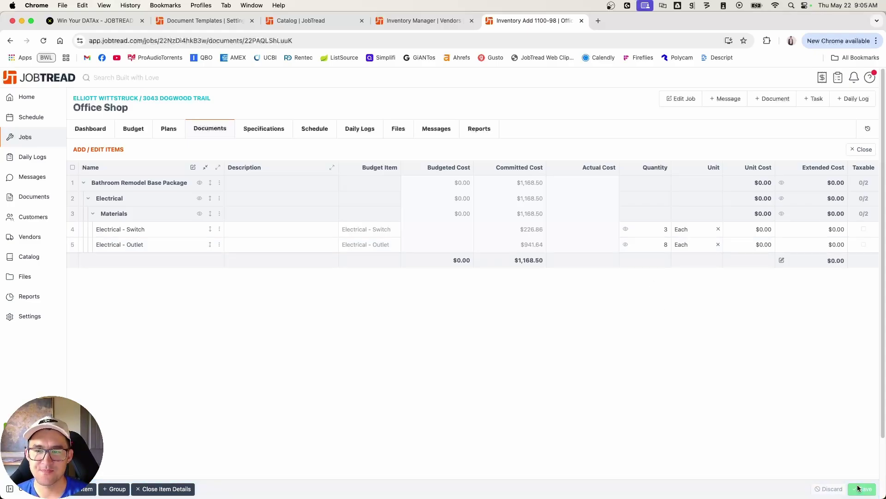
{"action": "left_click", "coordinate": [863, 149]}
- Enter "inventory outlets and switches" as the Inventory Add document's subject and save it
{"action": "left_click", "coordinate": [597, 223]}
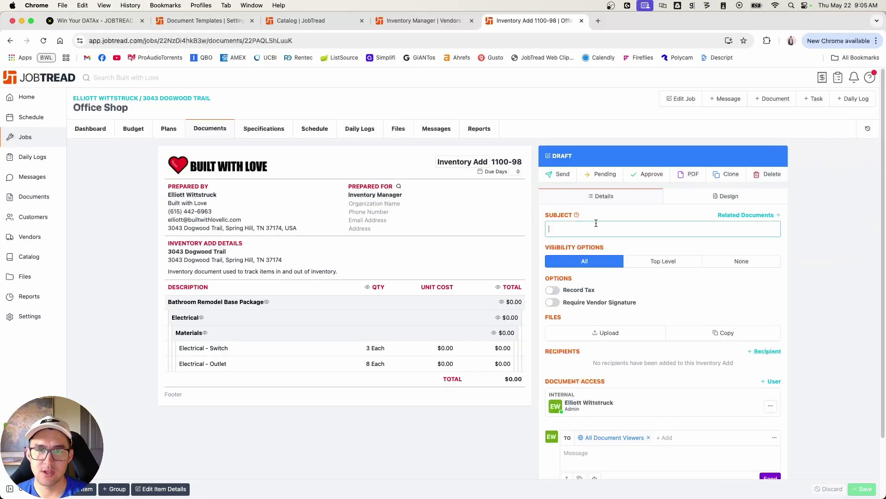
{"action": "type", "text": "inven"}
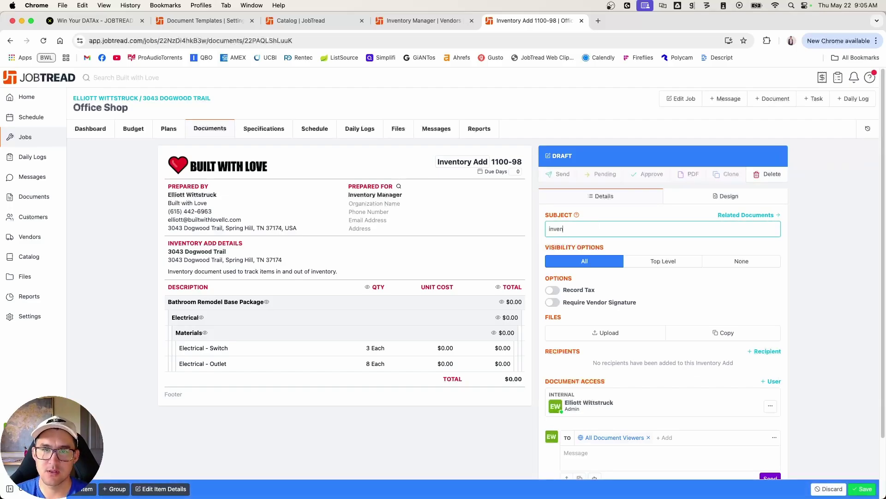
{"action": "type", "text": "tory outlets and switch"}
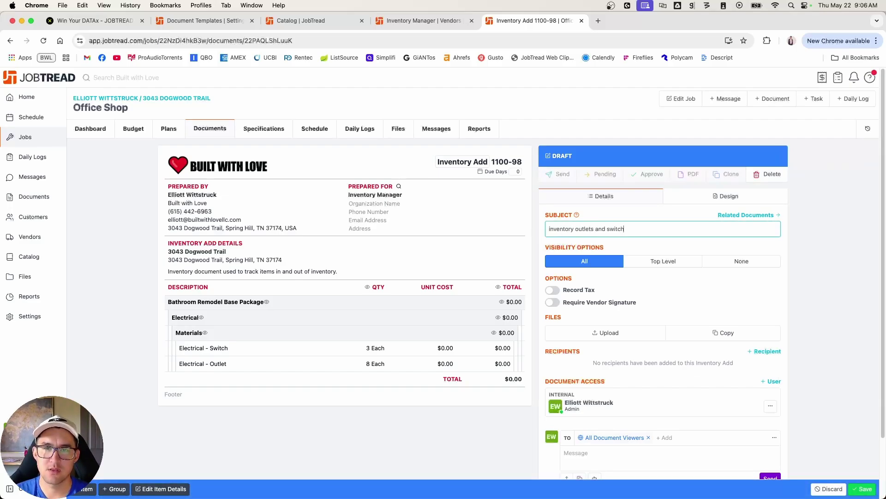
{"action": "type", "text": "es"}
{"action": "left_click", "coordinate": [863, 489]}
- Approve the Inventory Add with notifications turned off and check the outlet and switch inventory in the catalog
{"action": "left_click", "coordinate": [652, 176]}
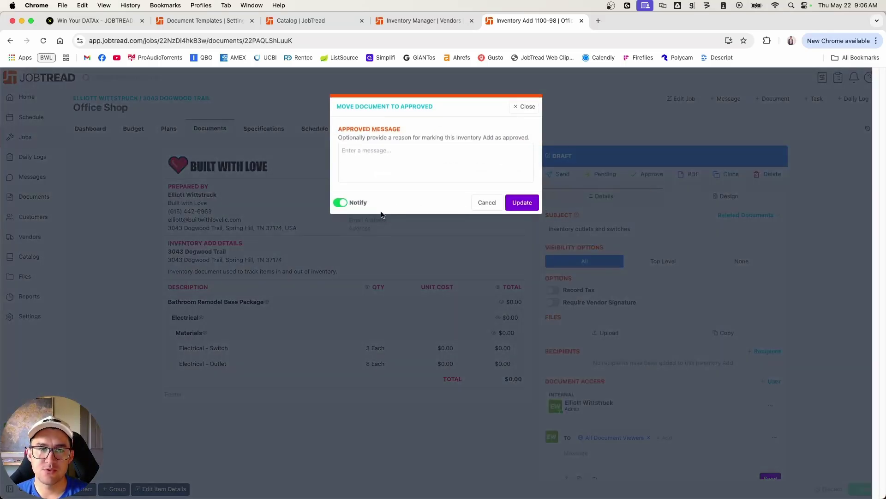
{"action": "left_click", "coordinate": [340, 202]}
{"action": "left_click", "coordinate": [518, 202]}
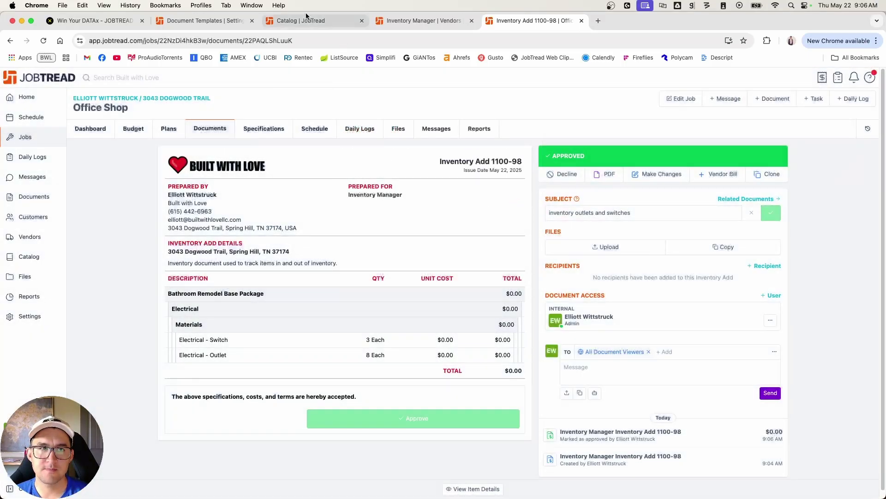
{"action": "left_click", "coordinate": [320, 19]}
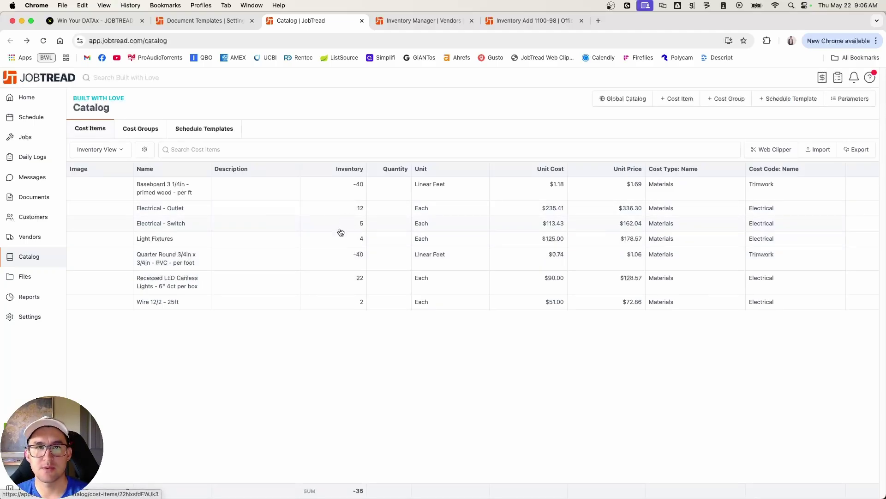
- From the Office Shop budget, create an Inventory Subtract document for Inventory Manager with the recessed LED lights, Electrical - Switch and Electrical - Outlet items
{"action": "left_click", "coordinate": [518, 21]}
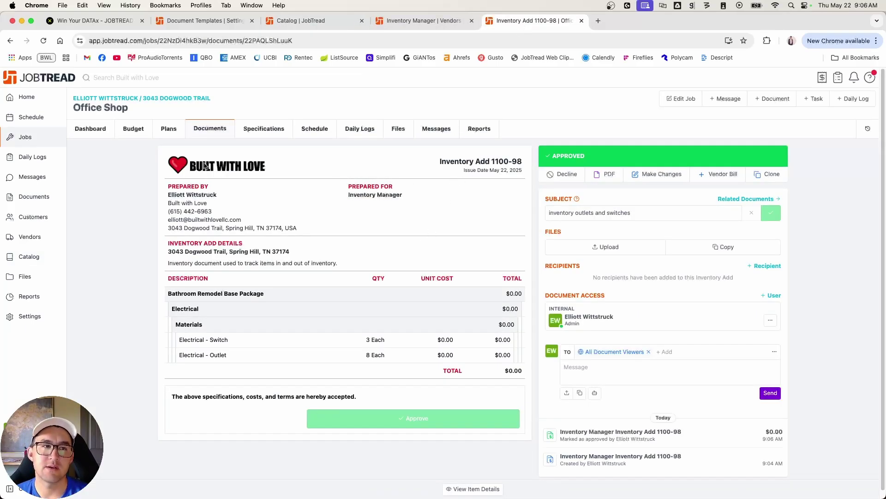
{"action": "left_click", "coordinate": [133, 129]}
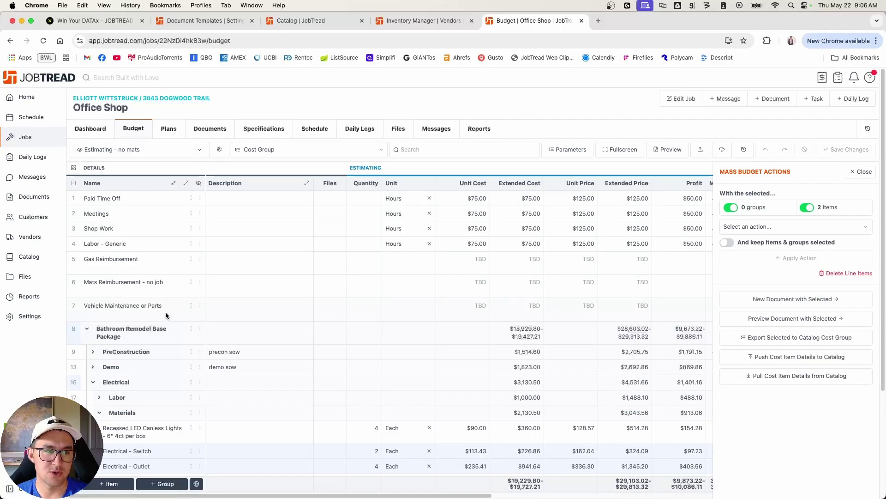
{"action": "scroll", "coordinate": [160, 317], "scroll_direction": "down", "scroll_amount": 3}
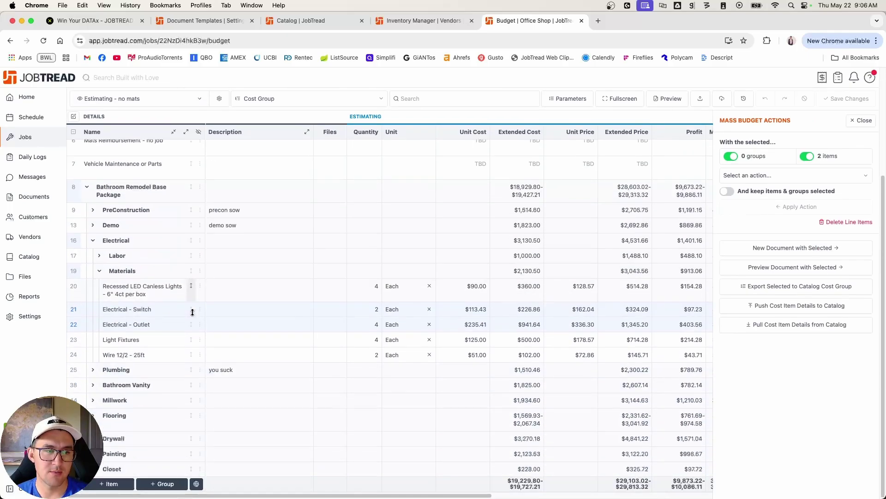
{"action": "left_click", "coordinate": [75, 289]}
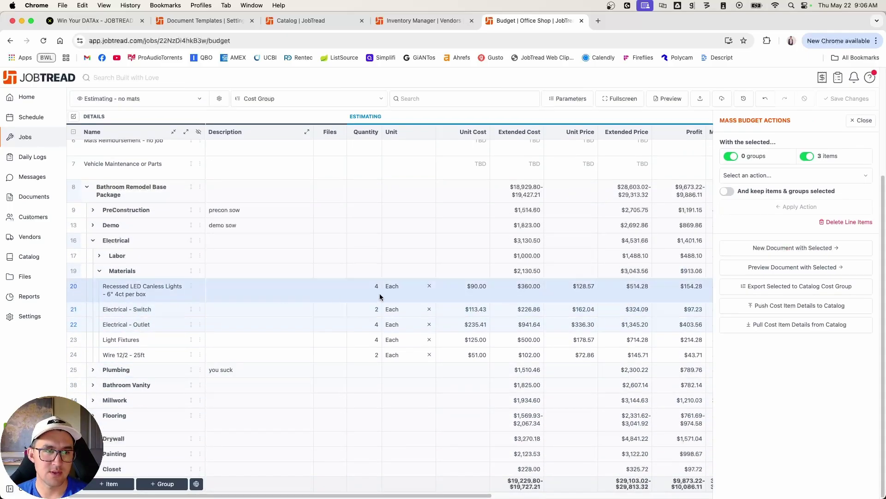
{"action": "left_click", "coordinate": [798, 249]}
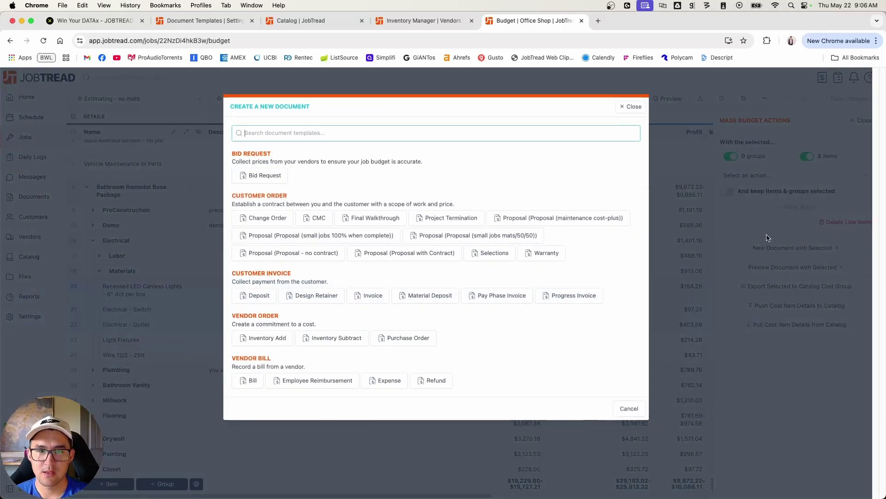
{"action": "left_click", "coordinate": [323, 342]}
{"action": "type", "text": "inven"}
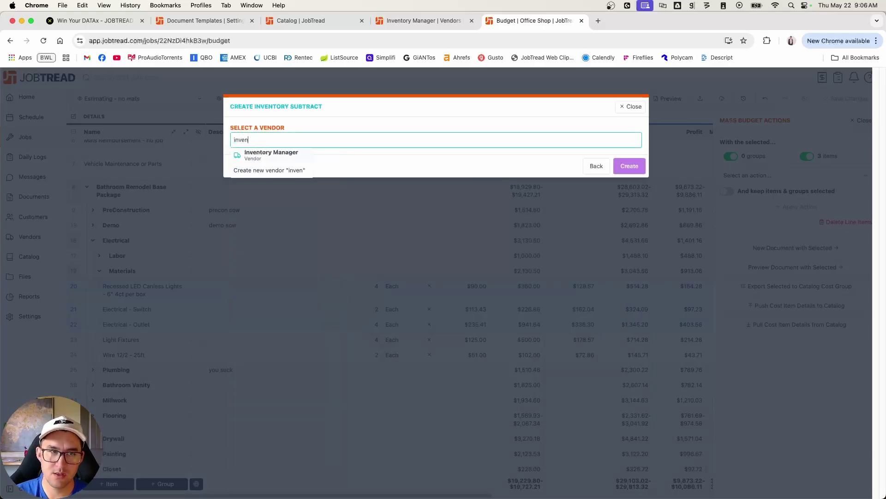
{"action": "key", "text": "Return"}
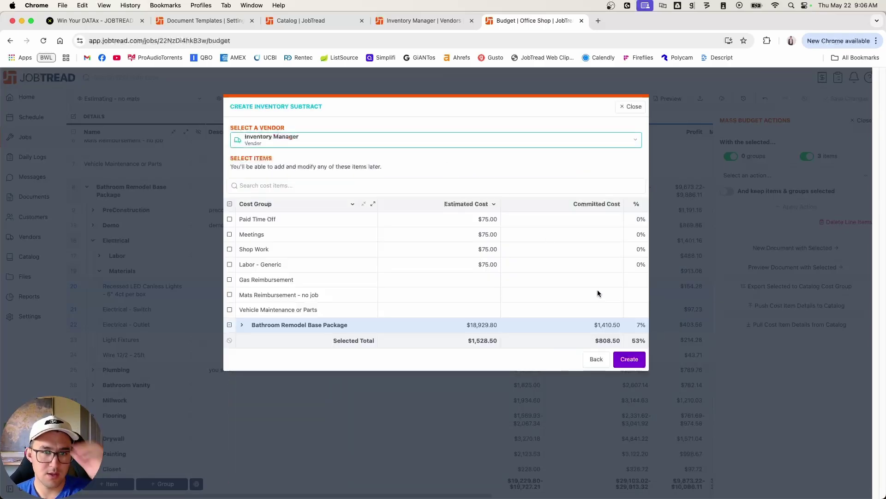
{"action": "left_click", "coordinate": [628, 353]}
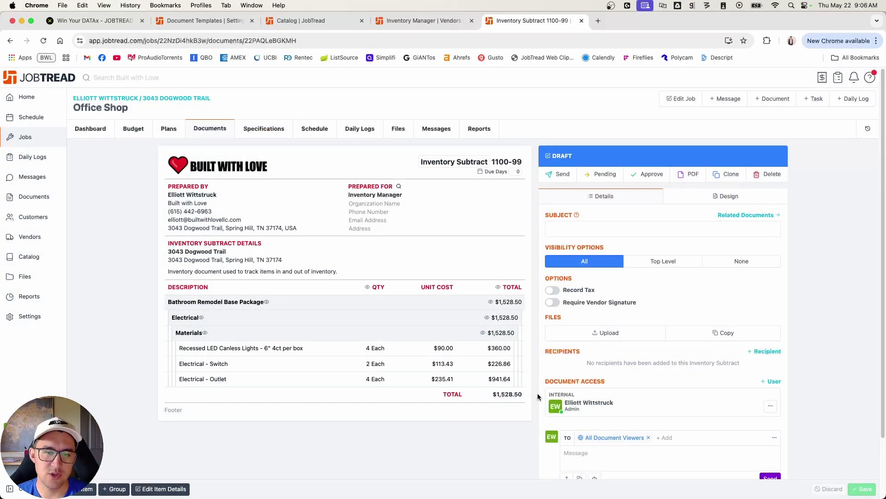
- Set the Inventory Subtract quantities of the recessed LED lights, Electrical - Switch and Electrical - Outlet to 10 each
{"action": "left_click", "coordinate": [144, 491]}
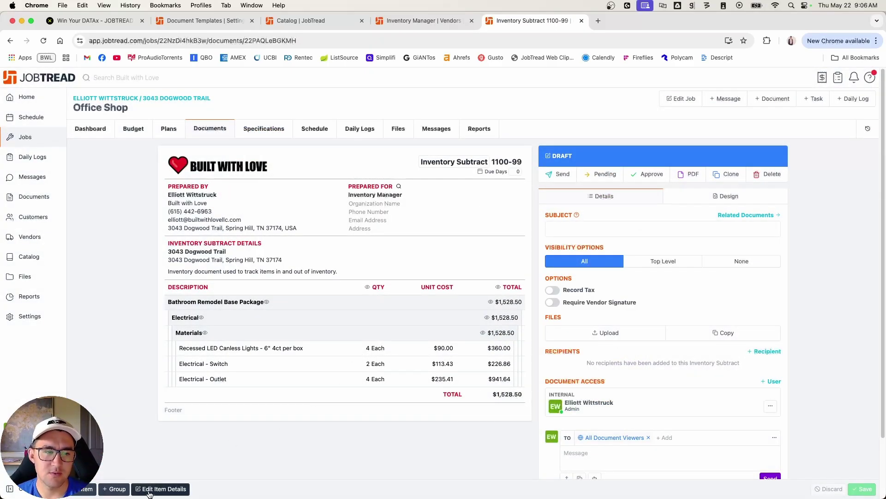
{"action": "left_click", "coordinate": [657, 231]}
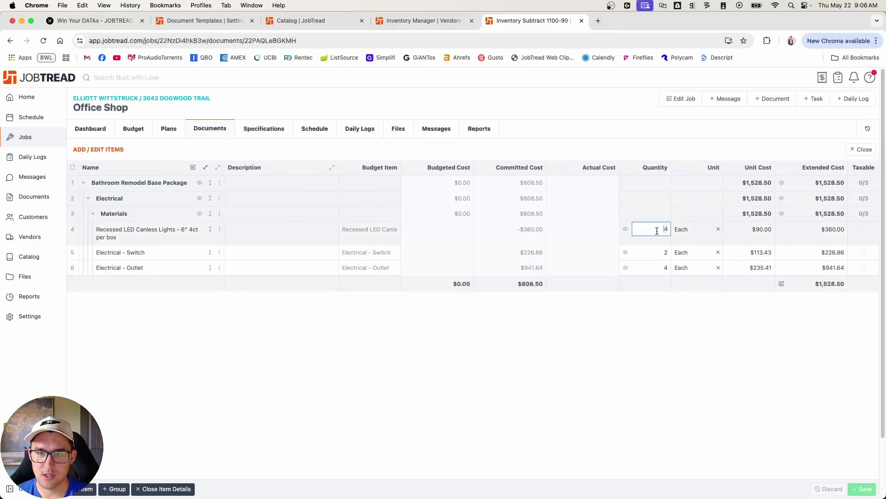
{"action": "type", "text": "10"}
{"action": "left_click", "coordinate": [660, 251]}
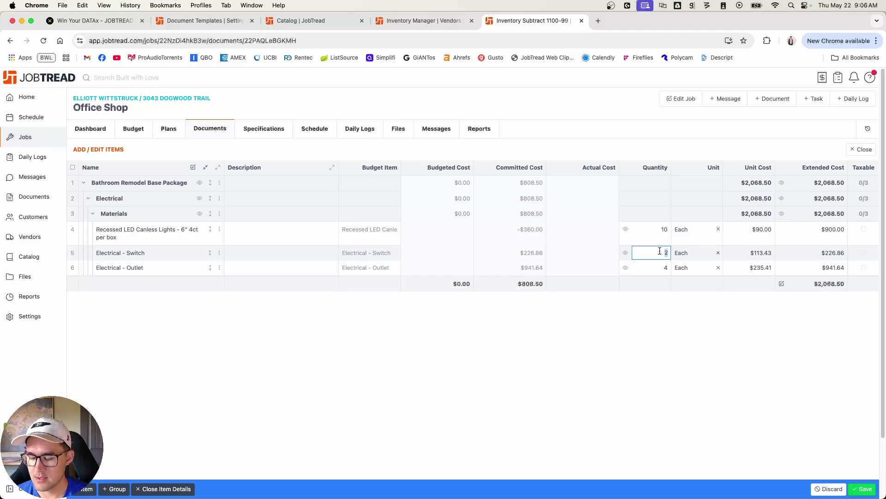
{"action": "type", "text": "10"}
{"action": "left_click", "coordinate": [659, 268]}
{"action": "type", "text": "14"}
{"action": "double_click", "coordinate": [664, 268]}
{"action": "type", "text": "10"}
{"action": "left_click", "coordinate": [669, 314]}
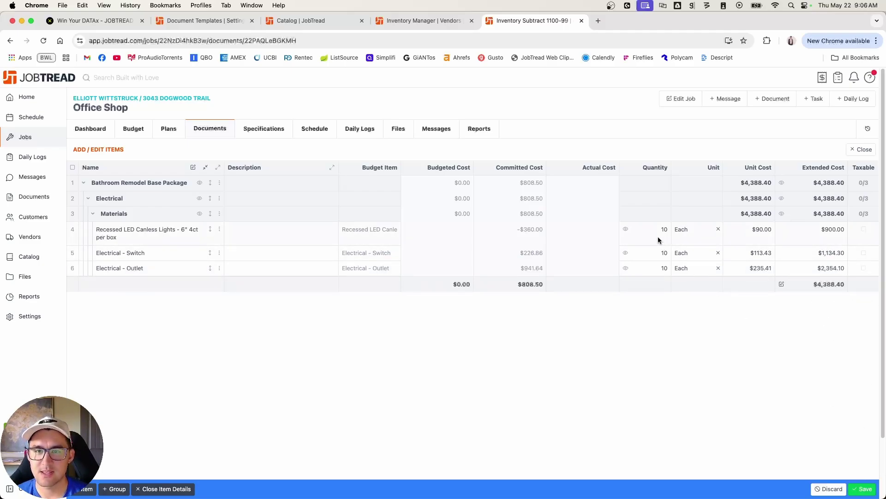
- Save the item quantities, enter "inventory sub recessed lights and switch / outlet" as the Inventory Subtract document's subject, and save it
{"action": "left_click", "coordinate": [863, 488]}
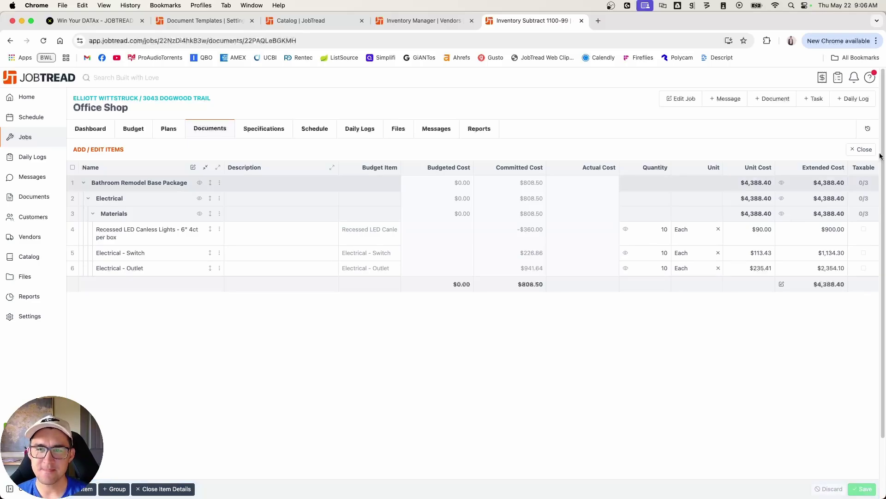
{"action": "left_click", "coordinate": [864, 149]}
{"action": "left_click", "coordinate": [685, 227]}
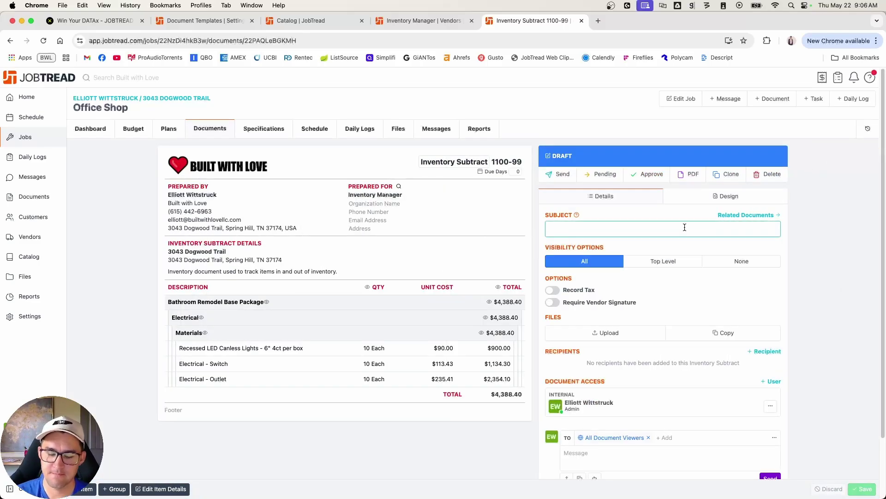
{"action": "type", "text": "inventory sub re"}
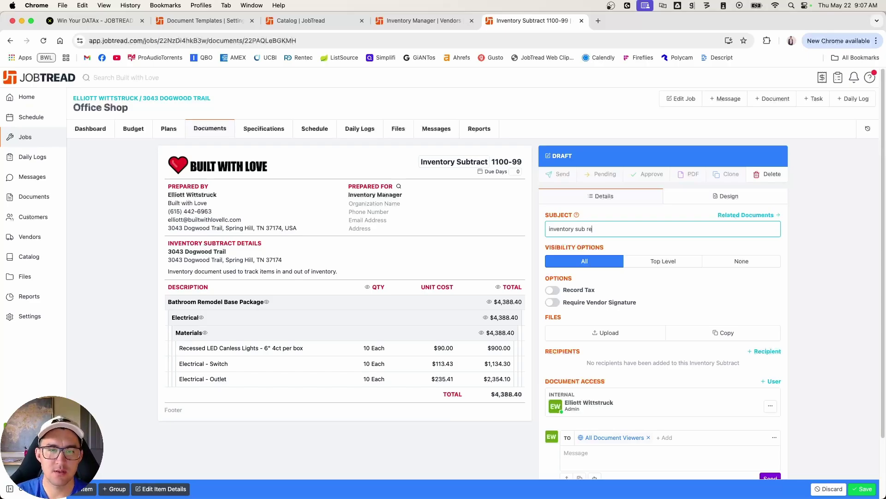
{"action": "type", "text": "cessed lights and switch / outlet"}
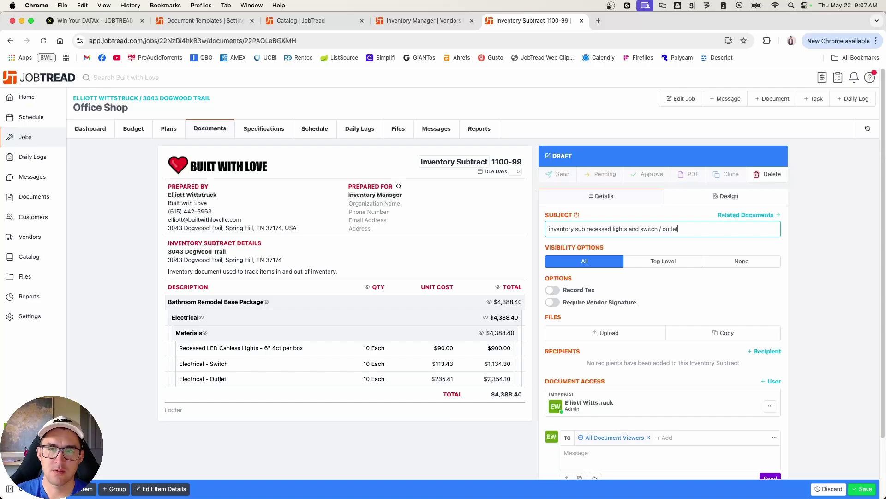
{"action": "left_click", "coordinate": [866, 491]}
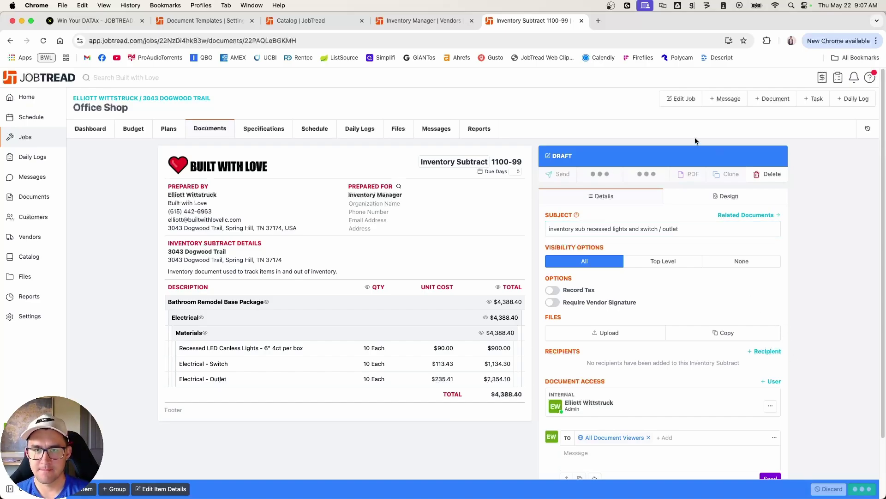
- Approve the Inventory Subtract with notifications turned off and check the refreshed catalog inventory of the lights, switches and outlets
{"action": "left_click", "coordinate": [652, 175]}
{"action": "left_click", "coordinate": [340, 210]}
{"action": "left_click", "coordinate": [519, 213]}
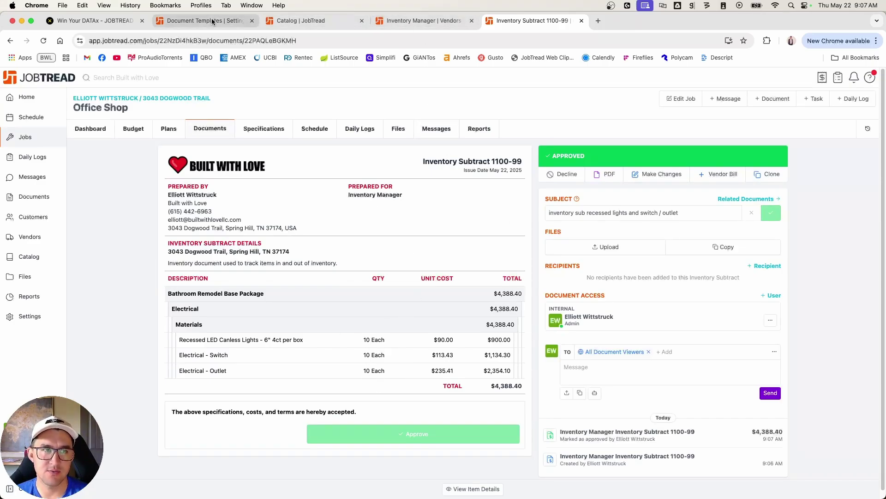
{"action": "left_click", "coordinate": [322, 20]}
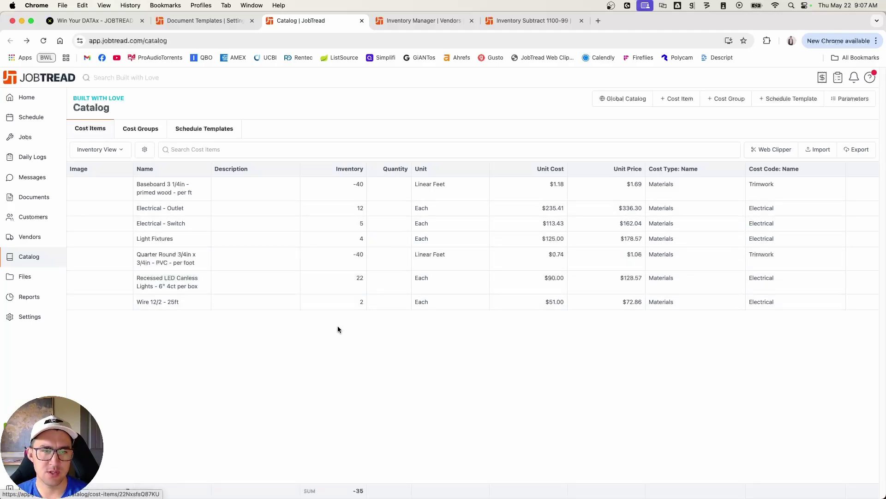
{"action": "key", "text": "super+r"}
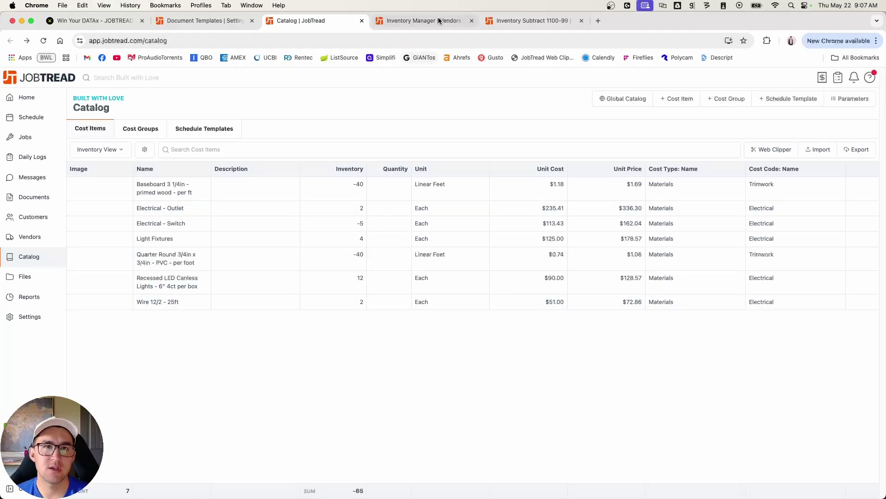
- Return to the Office Shop budget and clear the existing item selection
{"action": "left_click", "coordinate": [524, 21]}
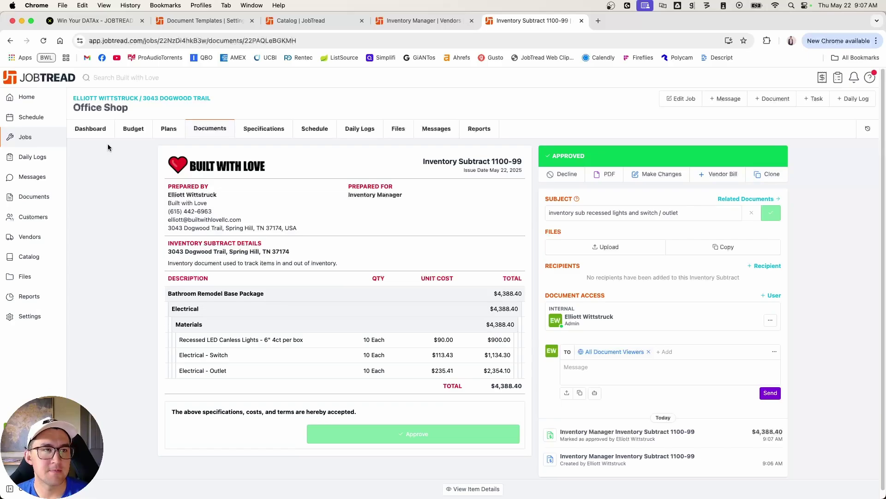
{"action": "left_click", "coordinate": [133, 129]}
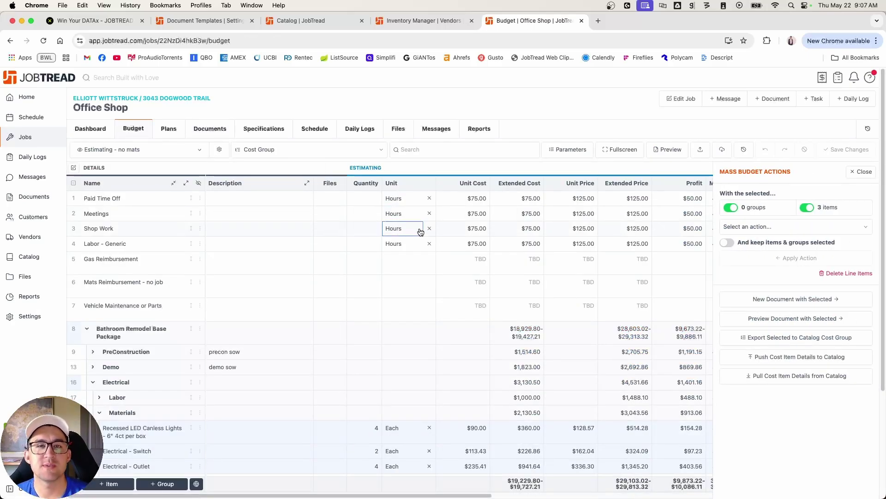
{"action": "left_click", "coordinate": [862, 174]}
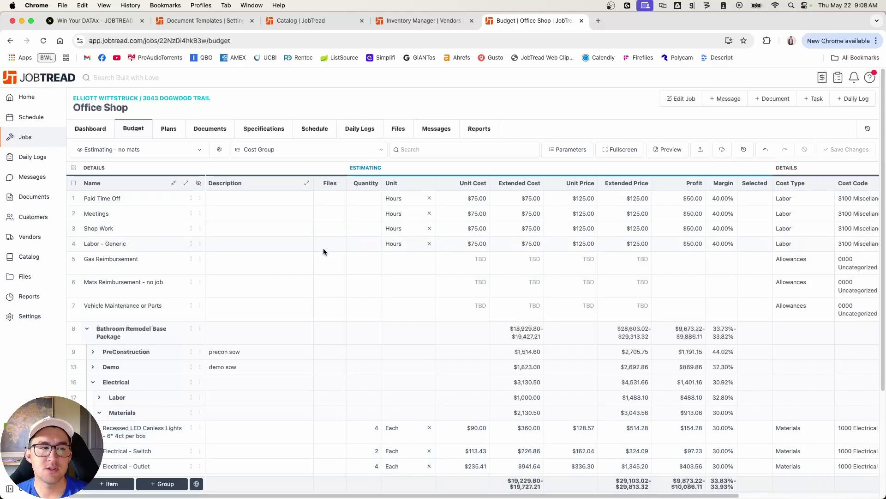
{"action": "scroll", "coordinate": [320, 242], "scroll_direction": "down", "scroll_amount": 3}
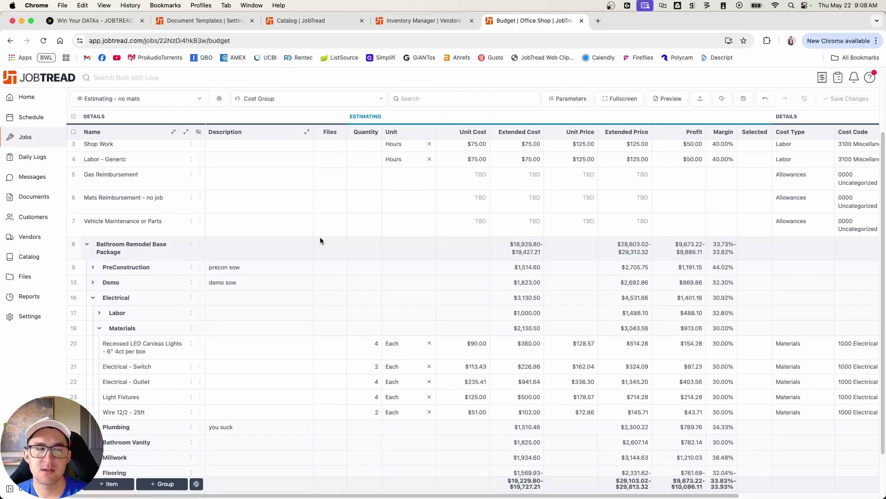
{"action": "scroll", "coordinate": [319, 237], "scroll_direction": "down", "scroll_amount": 2}
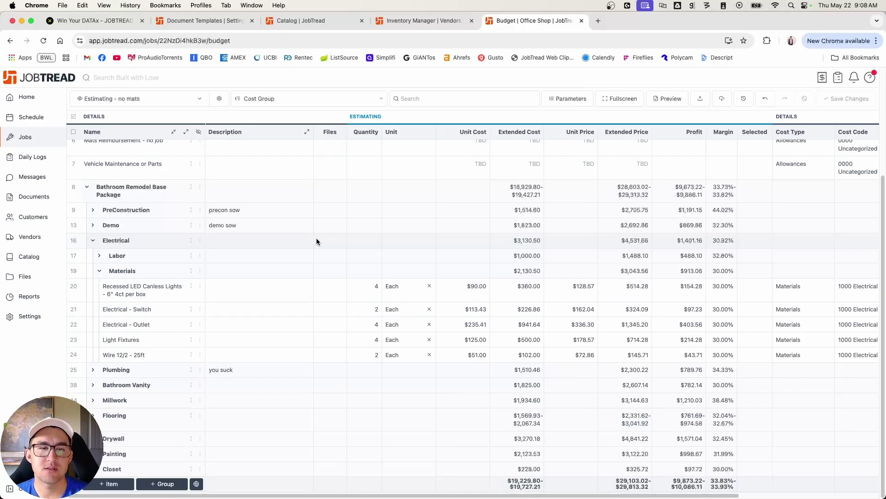
- Create an Inventory Add document for Inventory Manager containing only the Recessed LED Canless Lights item from the Electrical materials
{"action": "left_click", "coordinate": [75, 273]}
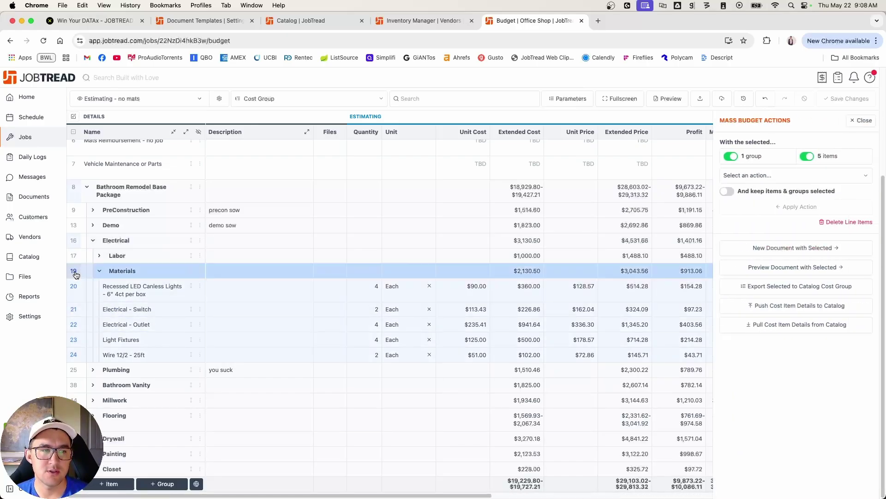
{"action": "left_click", "coordinate": [74, 272]}
{"action": "left_click", "coordinate": [74, 288]}
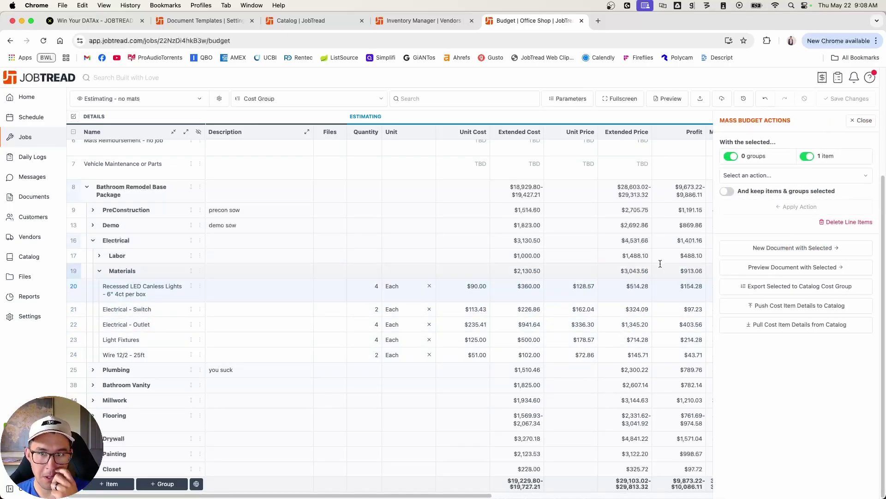
{"action": "left_click", "coordinate": [792, 247]}
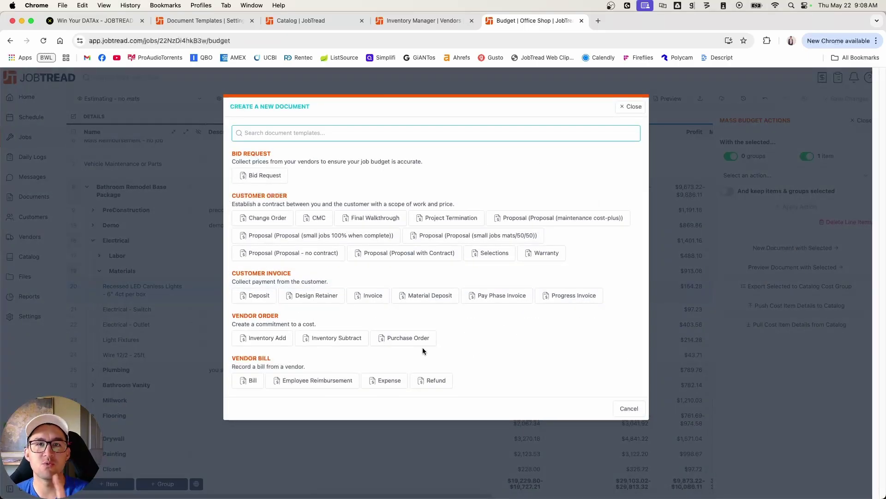
{"action": "left_click", "coordinate": [257, 340]}
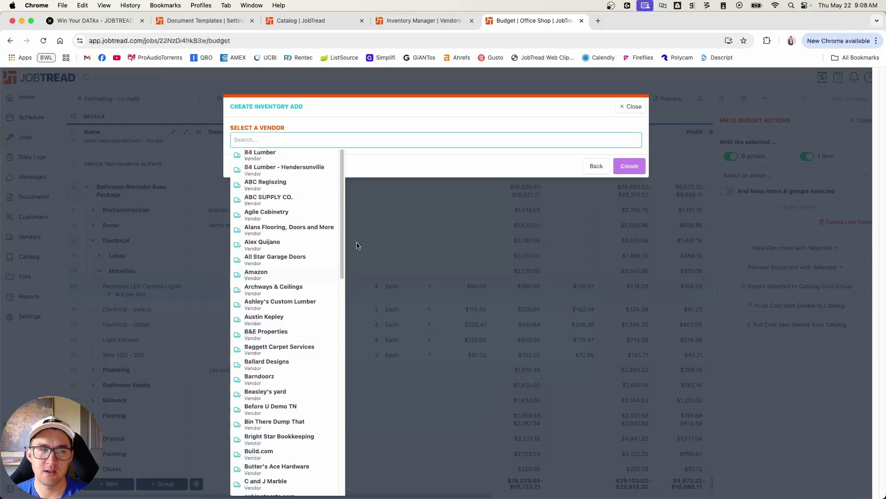
{"action": "type", "text": "invent"}
{"action": "key", "text": "Return"}
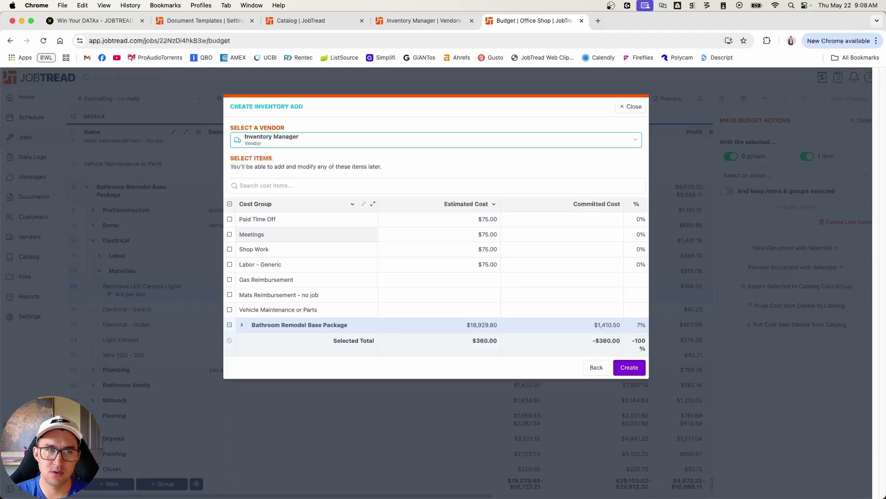
{"action": "left_click", "coordinate": [241, 325]}
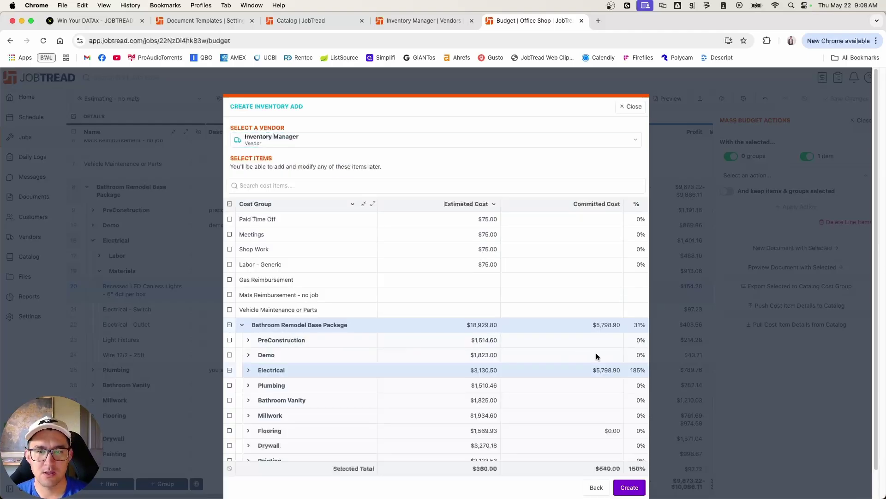
{"action": "left_click", "coordinate": [629, 485]}
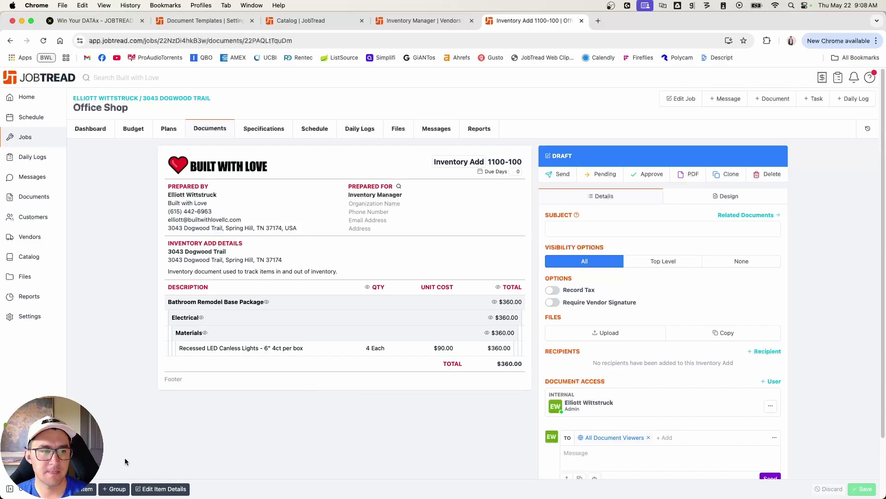
- Set the recessed LED lights' quantity to -4 and the extended cost to 0 in the Inventory Add, and save the items
{"action": "left_click", "coordinate": [171, 490]}
{"action": "left_click", "coordinate": [652, 229]}
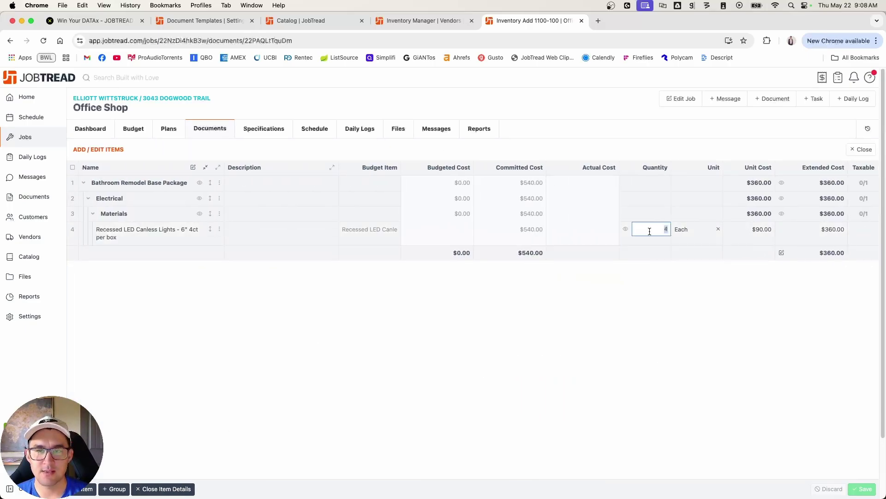
{"action": "type", "text": "-"}
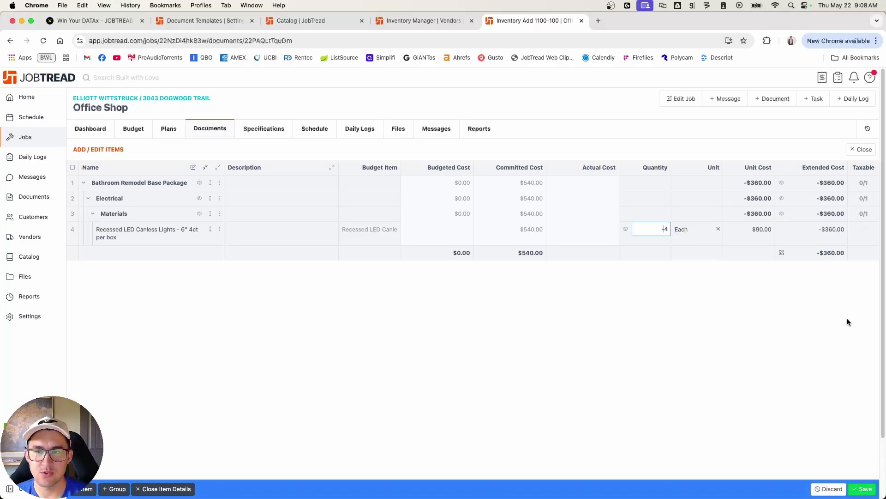
{"action": "left_click", "coordinate": [824, 258]}
{"action": "triple_click", "coordinate": [830, 256]}
{"action": "type", "text": "0"}
{"action": "key", "text": "Return"}
{"action": "left_click", "coordinate": [862, 489]}
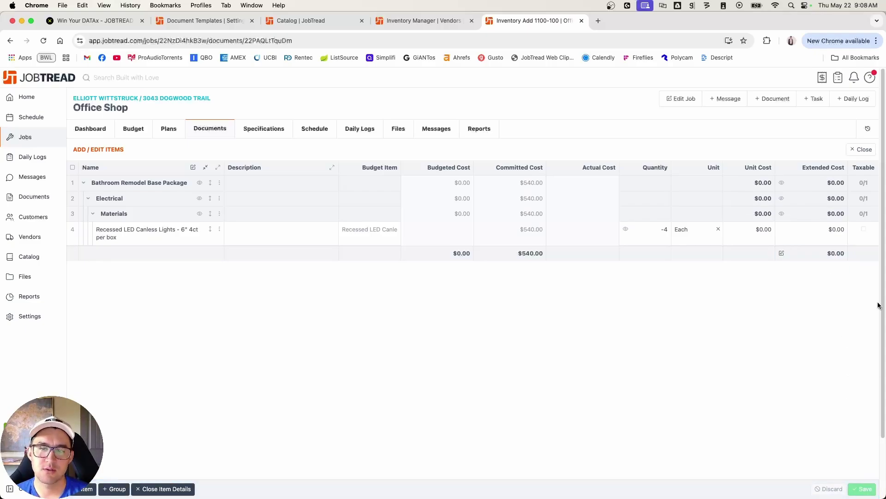
- Close the item details, enter "adsf" as the Inventory Add document's subject, and save it
{"action": "left_click", "coordinate": [852, 155]}
{"action": "left_click", "coordinate": [644, 228]}
{"action": "type", "text": "adsf"}
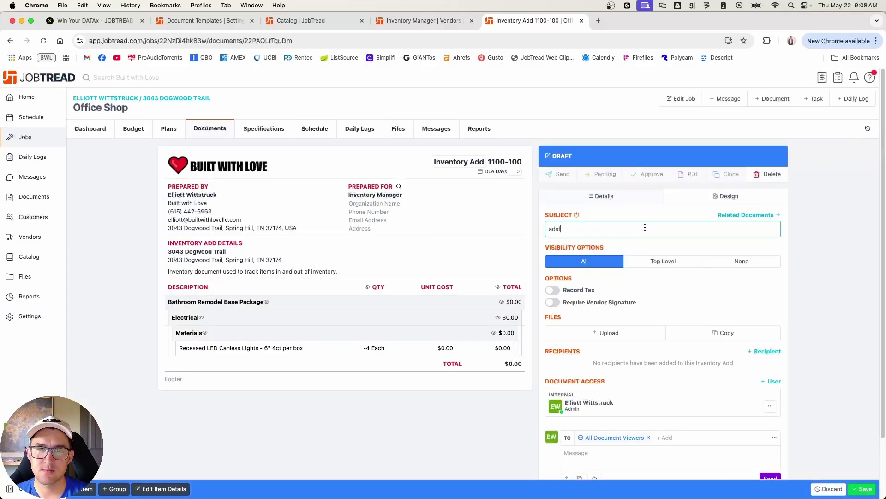
{"action": "left_click", "coordinate": [860, 488]}
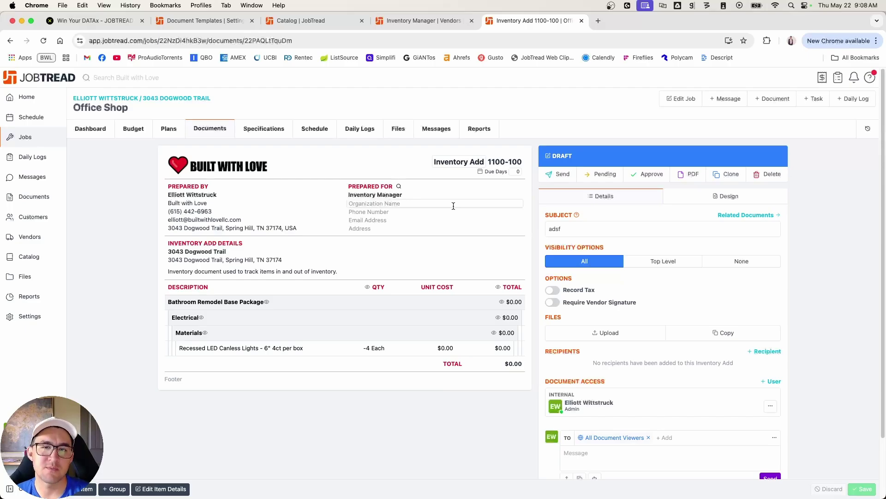
- Approve the Inventory Add with notifications turned off and check the recessed LED lights' inventory in the catalog
{"action": "left_click", "coordinate": [651, 177]}
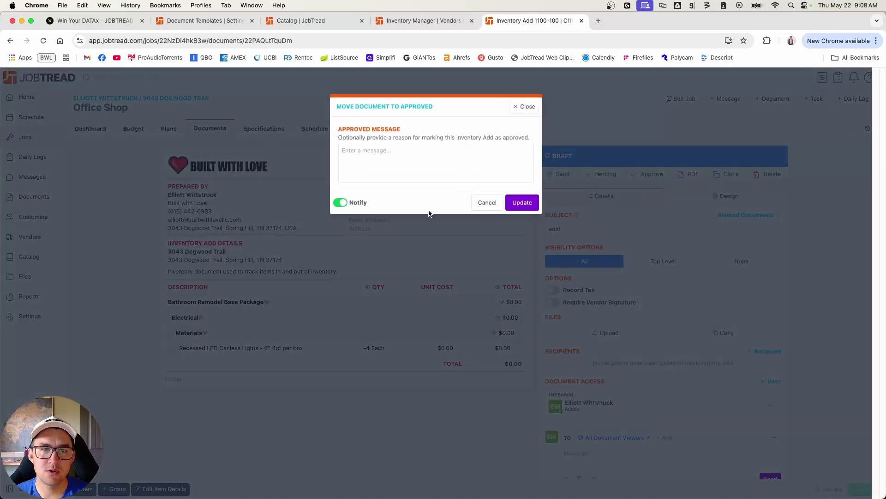
{"action": "left_click", "coordinate": [341, 203]}
{"action": "left_click", "coordinate": [522, 202]}
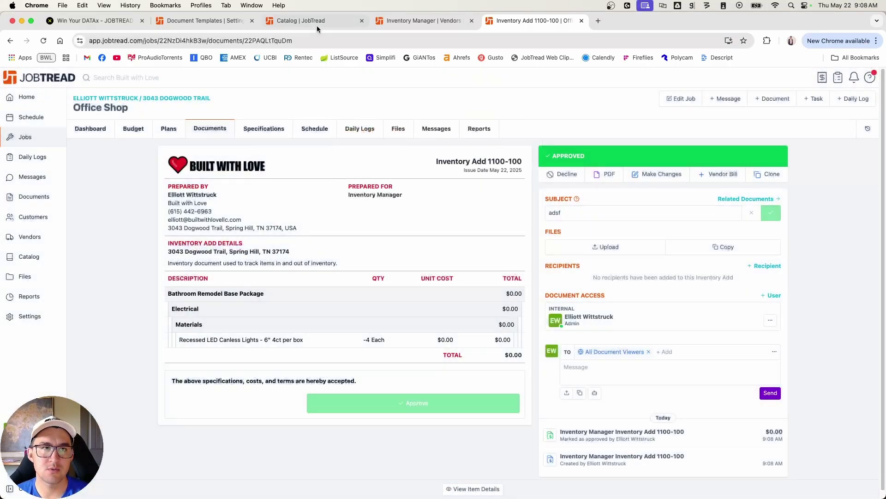
{"action": "left_click", "coordinate": [304, 21]}
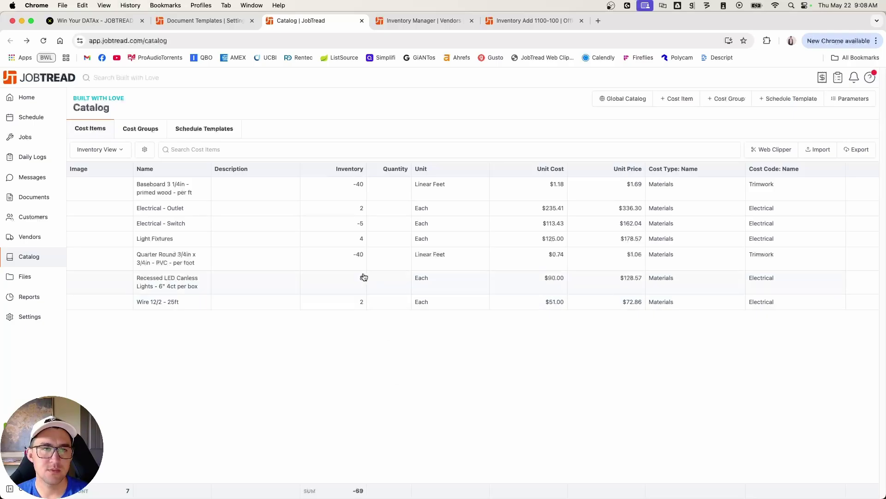